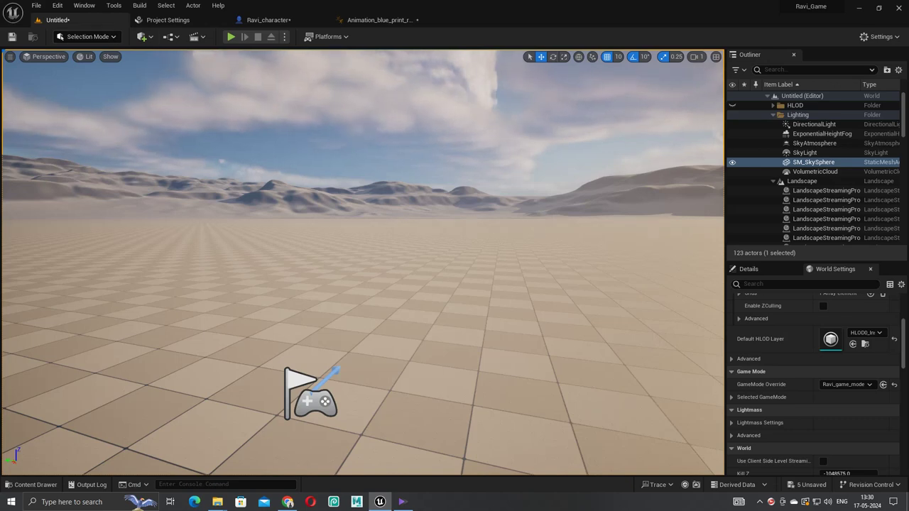
Review the Input page of Project Settings, then browse the Content Drawer to the Ravi_game folder.
left_click(167, 20)
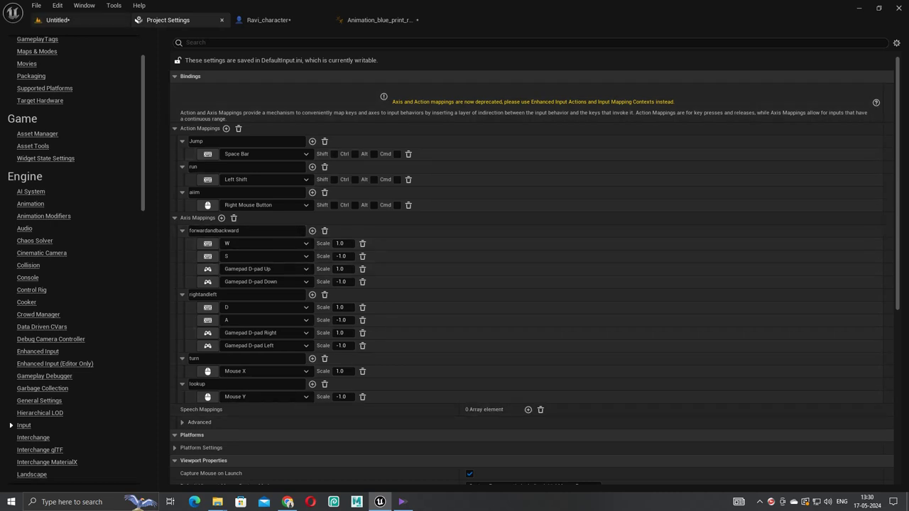
left_click(57, 19)
left_click(31, 484)
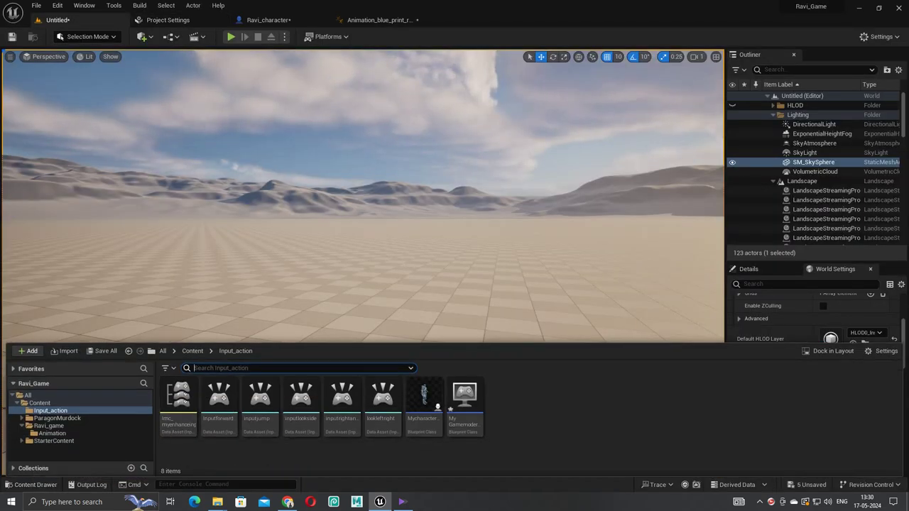
left_click(40, 403)
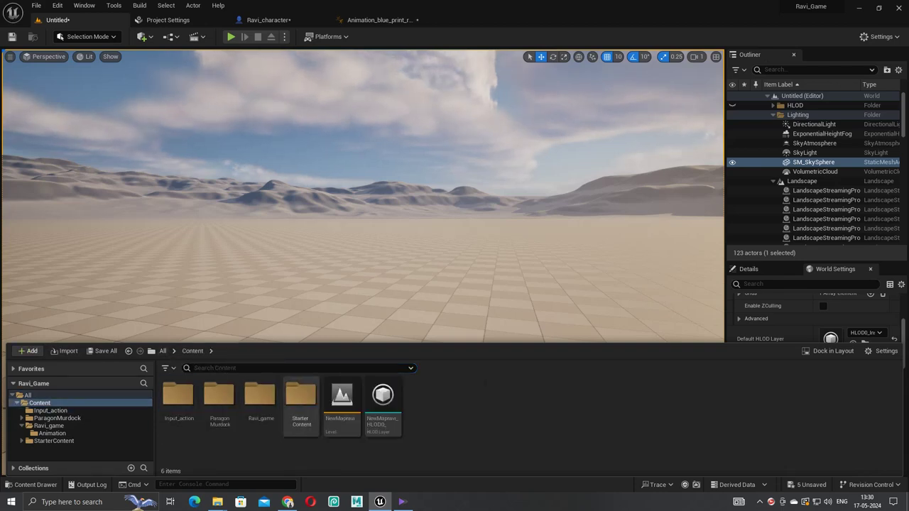
double_click(260, 398)
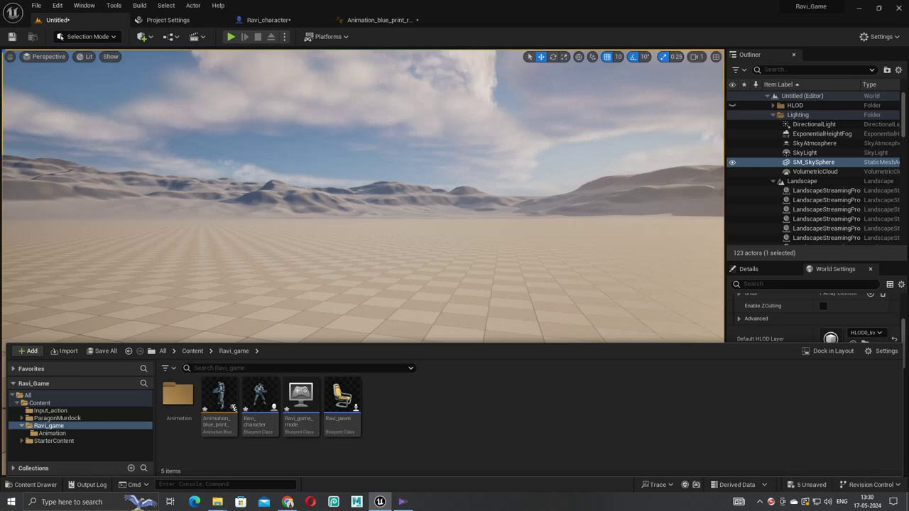
Confirm Ravi_game_mode's Default Pawn Class stays Ravi_character, close it, and reopen the project assets.
double_click(300, 401)
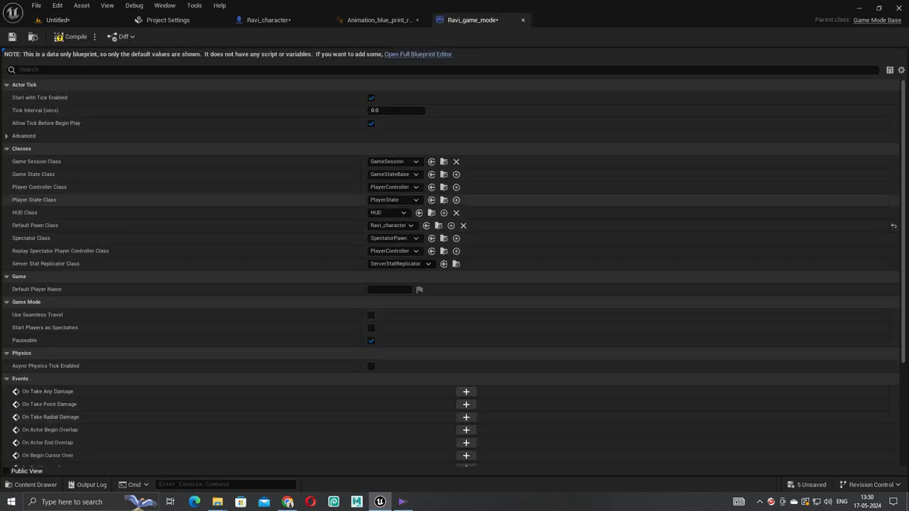
left_click(390, 225)
left_click(440, 328)
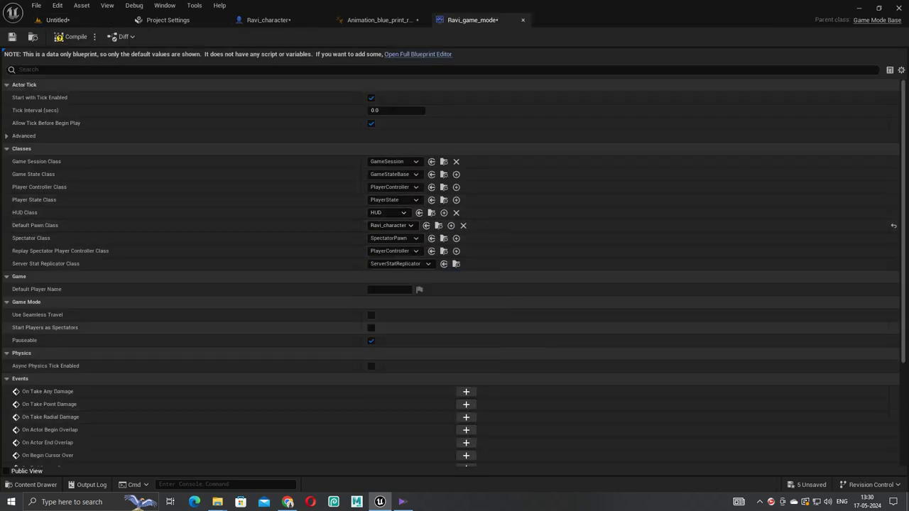
left_click(78, 19)
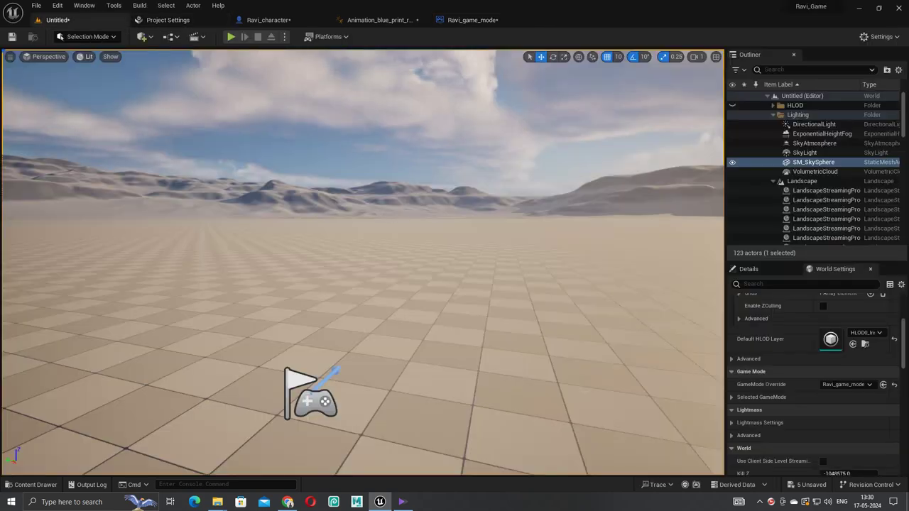
left_click(522, 20)
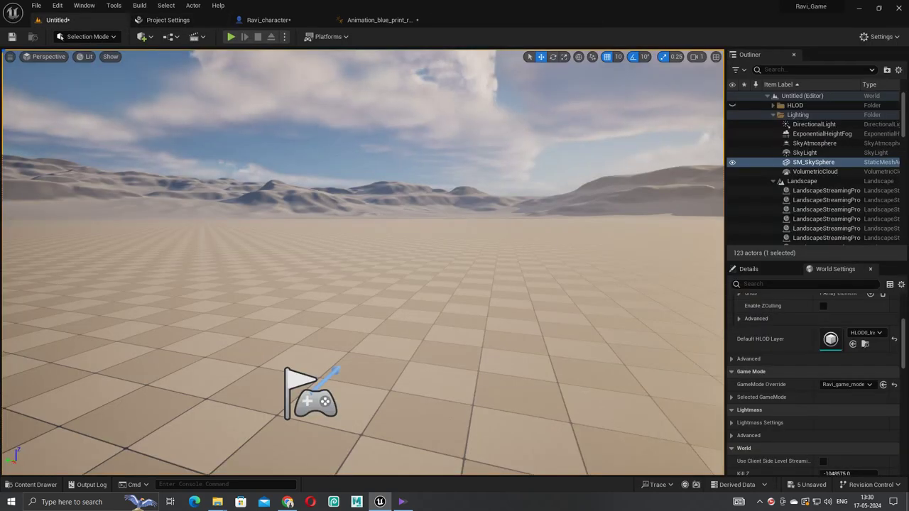
left_click(32, 484)
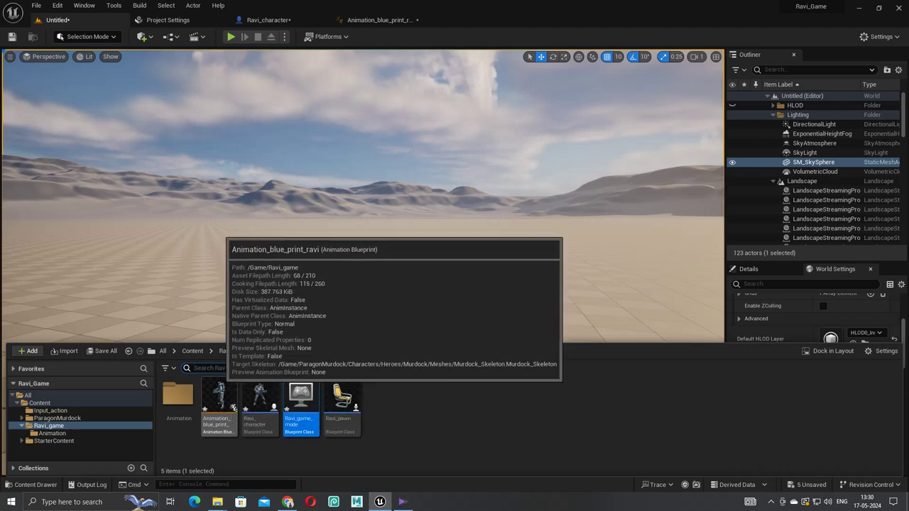
Navigate Content > Ravi_game > Animation and open the BS2_Runwalk blend space.
left_click(192, 351)
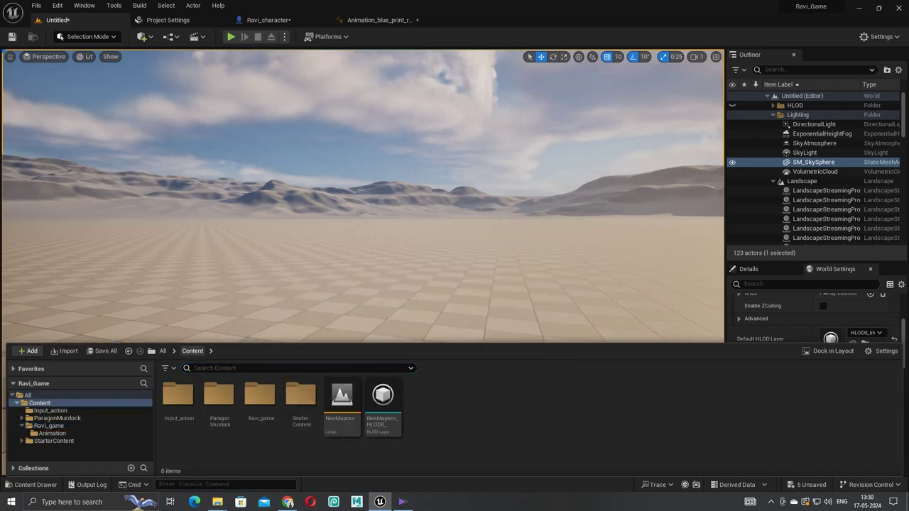
double_click(261, 398)
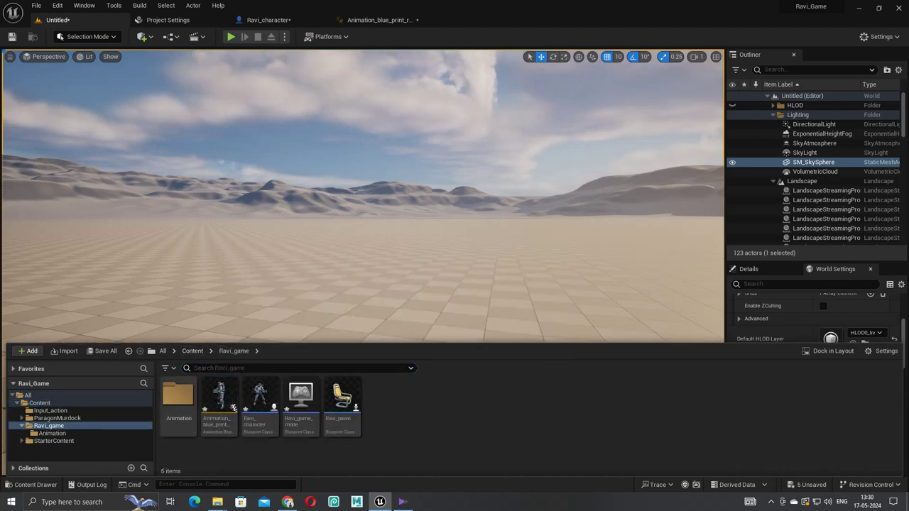
double_click(178, 398)
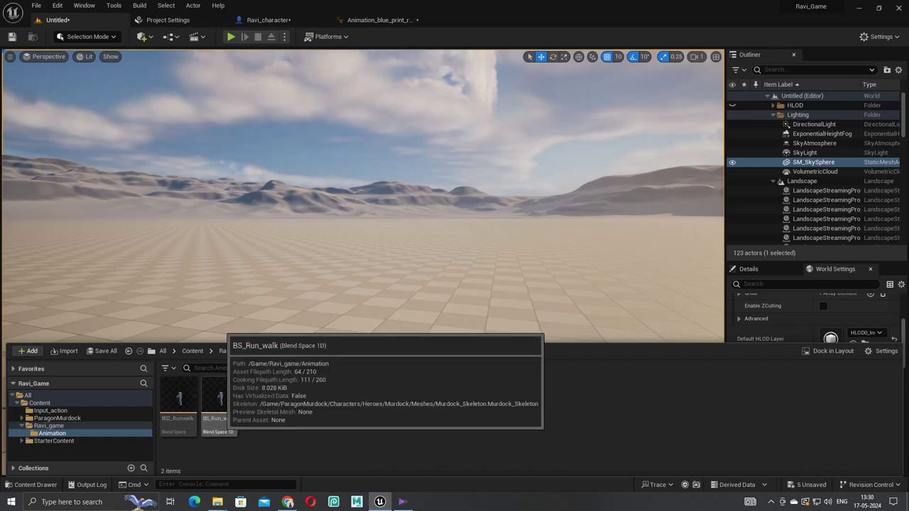
double_click(178, 401)
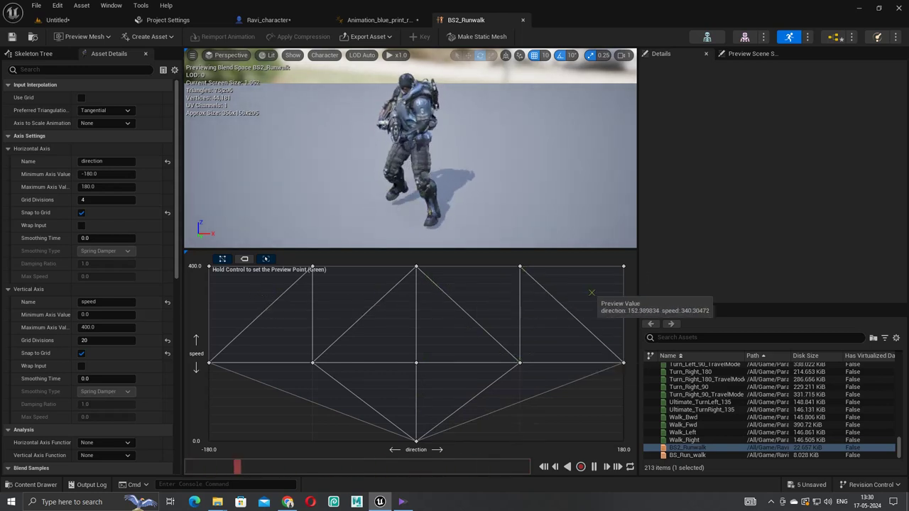
left_click(376, 20)
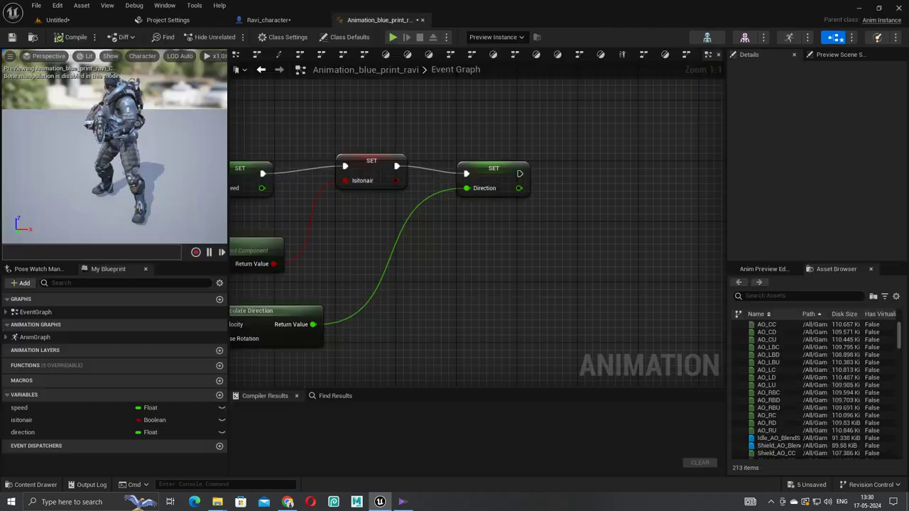
left_click(57, 20)
key("ctrl+space")
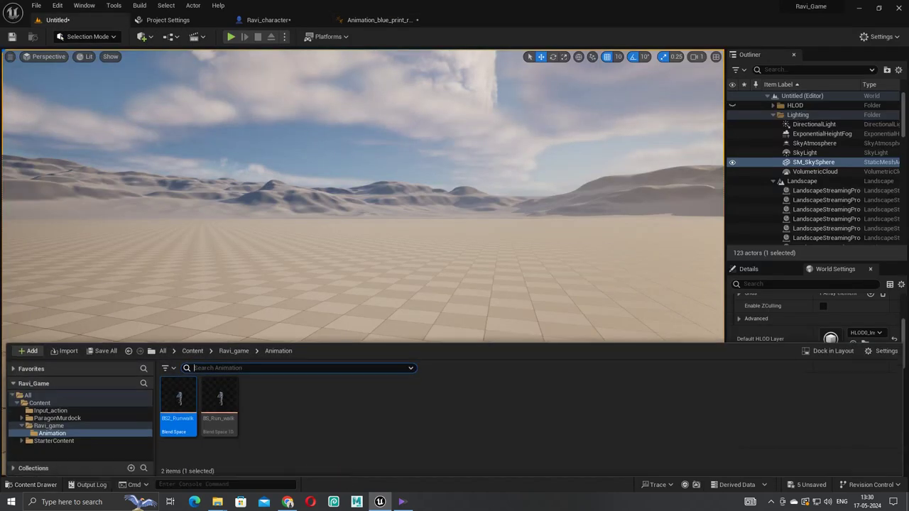
left_click(233, 350)
left_click(192, 351)
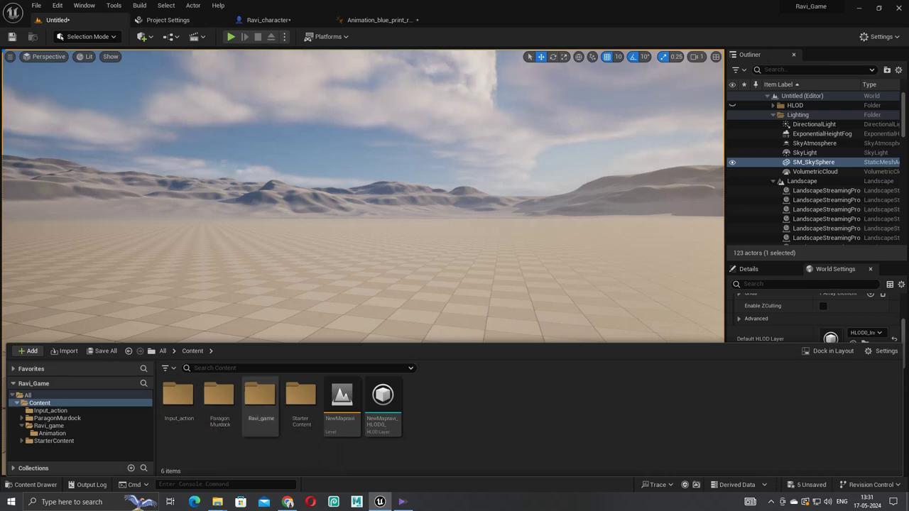
double_click(260, 401)
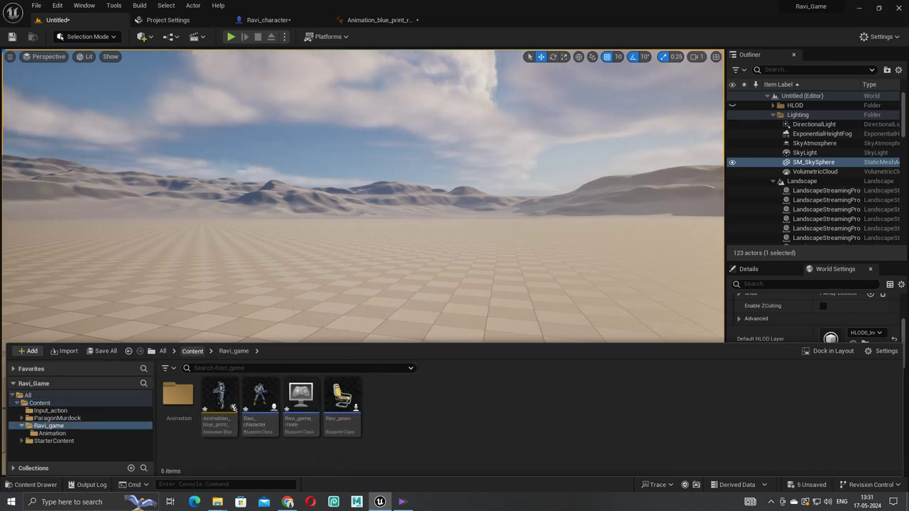
left_click(50, 410)
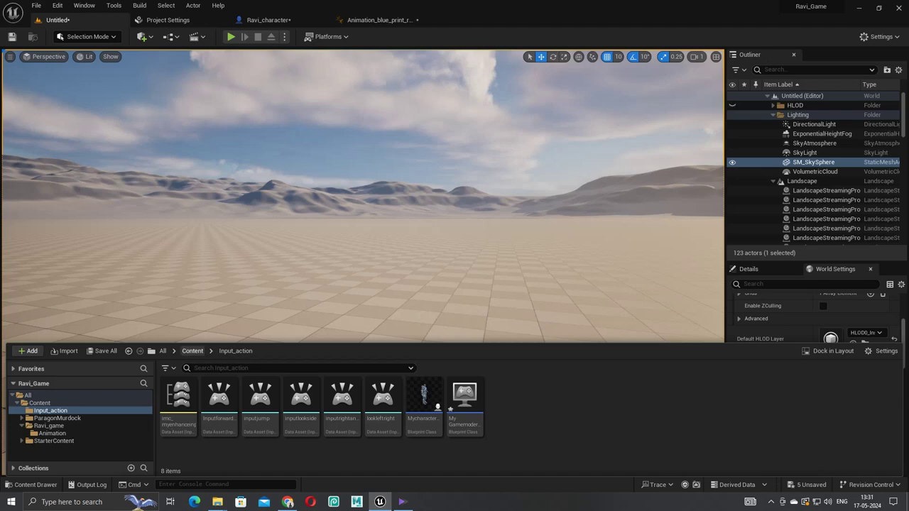
left_click(192, 351)
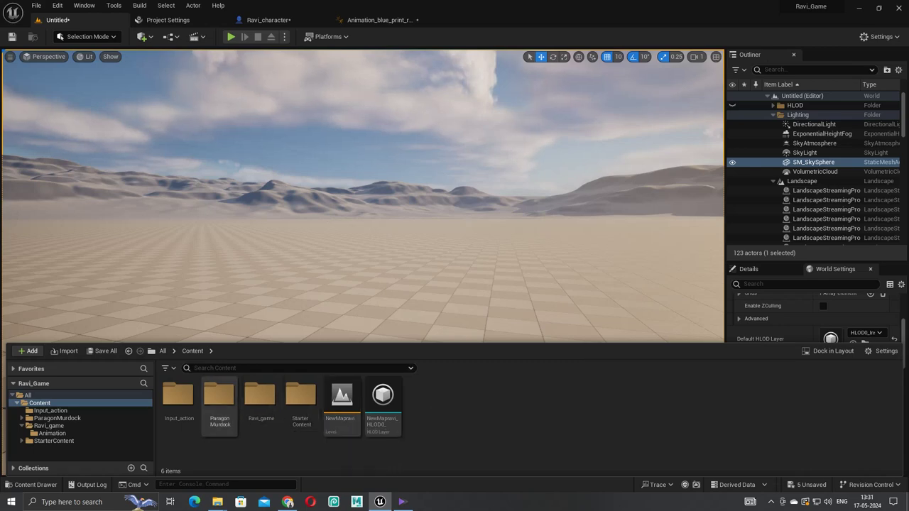
double_click(261, 399)
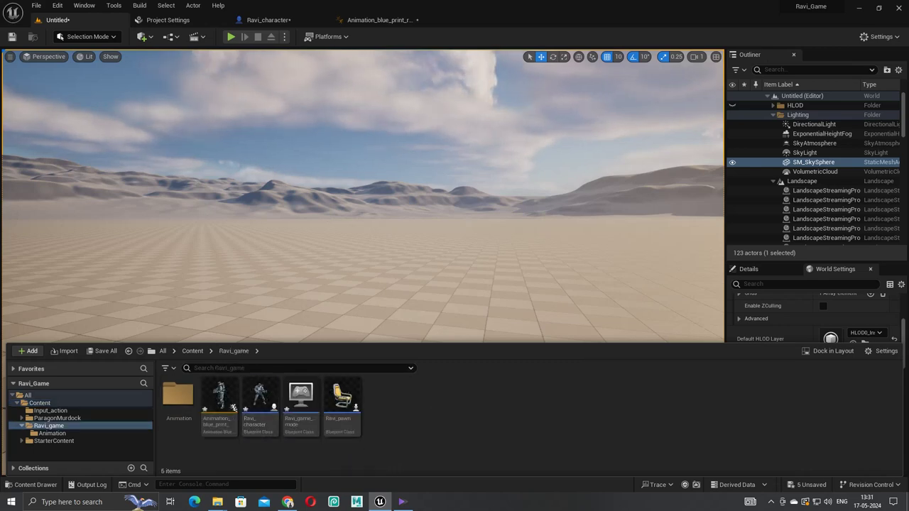
Open Animation_blue_print_ravi and pan its Event Graph from the update event to the Isitonair and Direction setters.
double_click(219, 401)
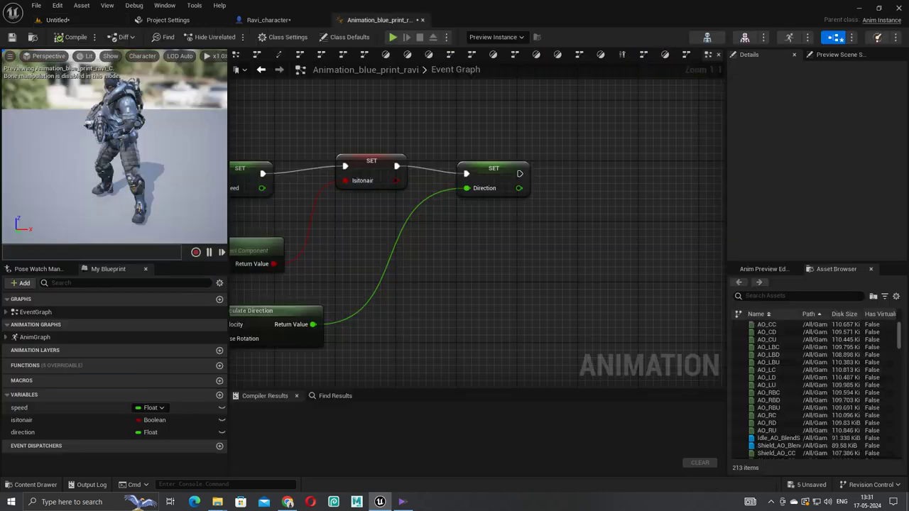
right_click_drag(384, 234, 717, 212)
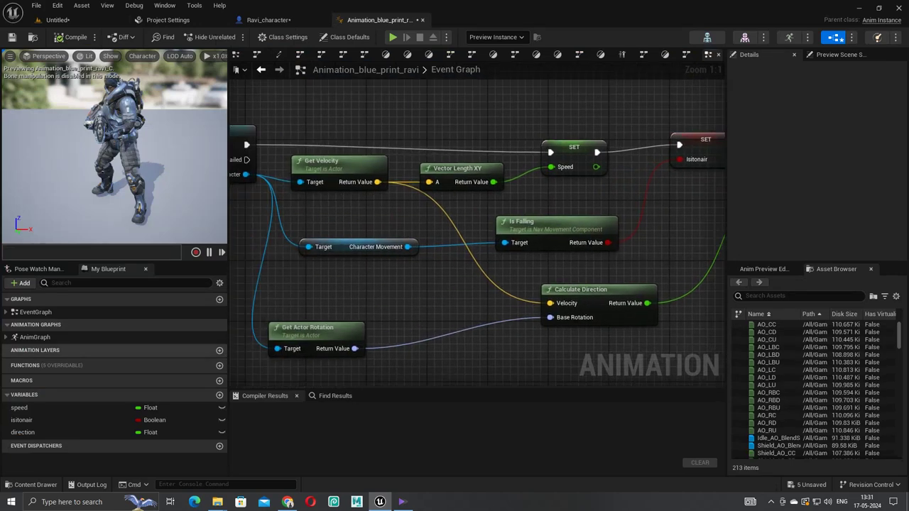
right_click_drag(384, 273, 611, 305)
mouse_move(298, 227)
right_mouse_down()
mouse_move(445, 305)
mouse_move(404, 296)
right_mouse_up()
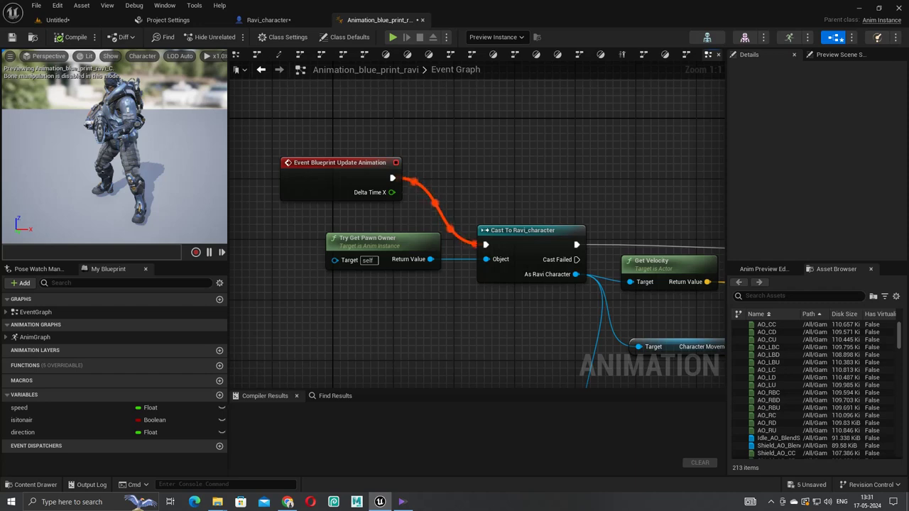
right_click_drag(428, 348, 192, 235)
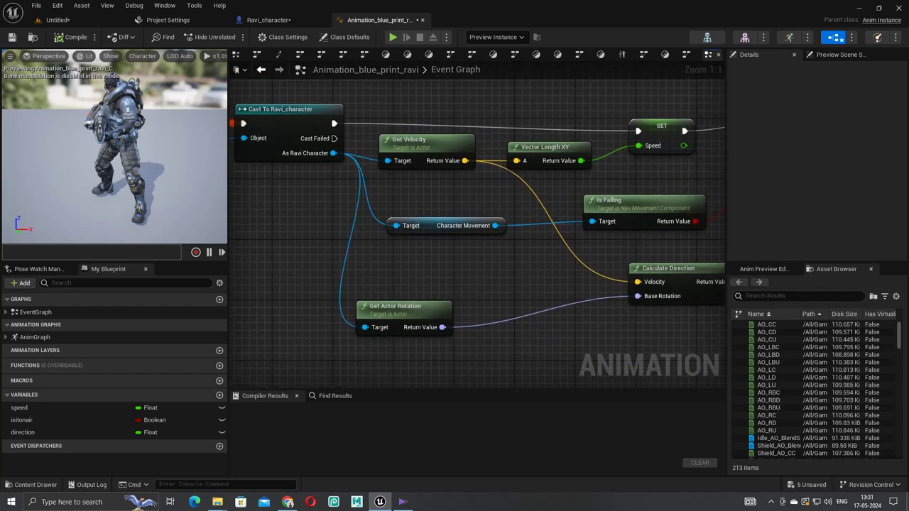
right_click_drag(548, 345, 189, 361)
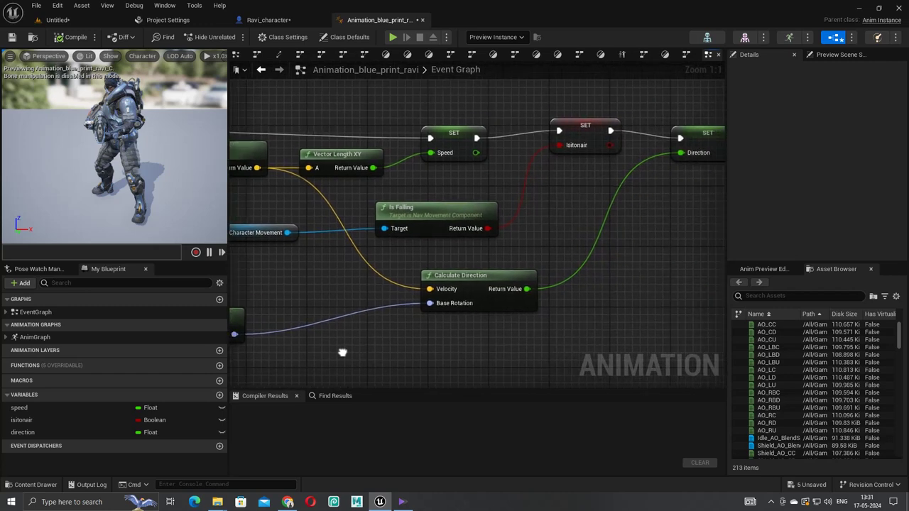
Return to the level editor and open the Ravi_character blueprint from the Content Drawer.
mouse_move(279, 312)
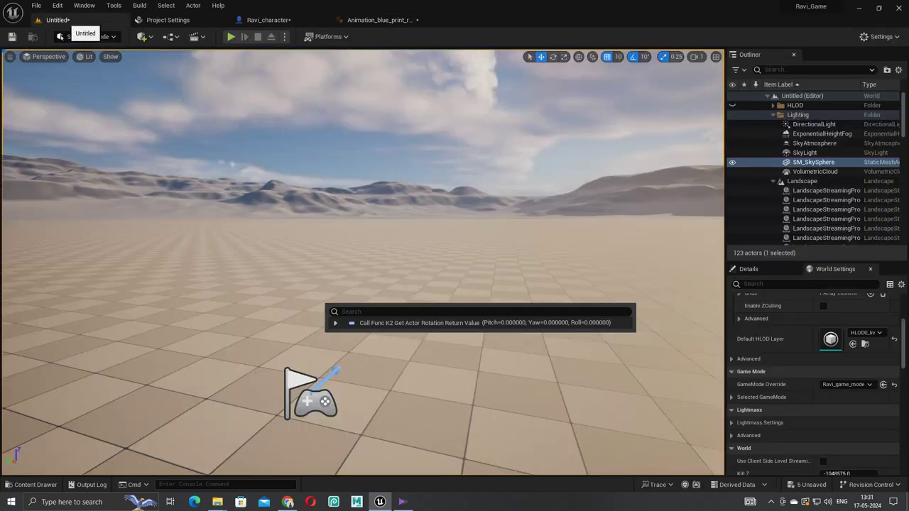
left_click(58, 19)
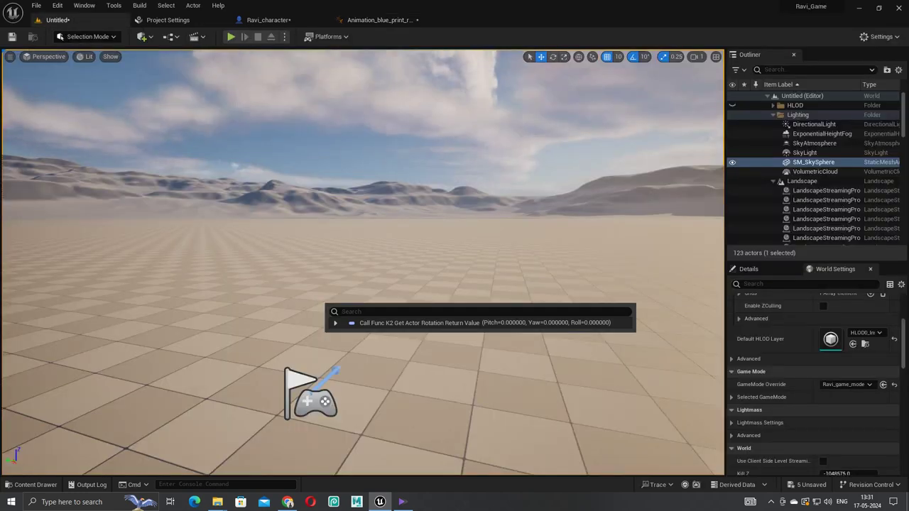
left_click(31, 484)
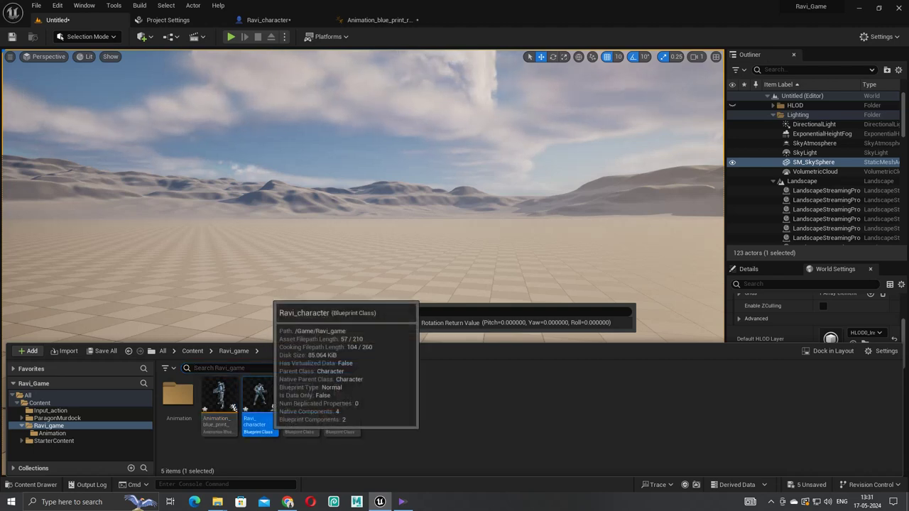
double_click(259, 401)
Pan the Event Graph through the run, aim, jump, forward backward, right left and looks around sections.
right_click_drag(217, 171, 289, 313)
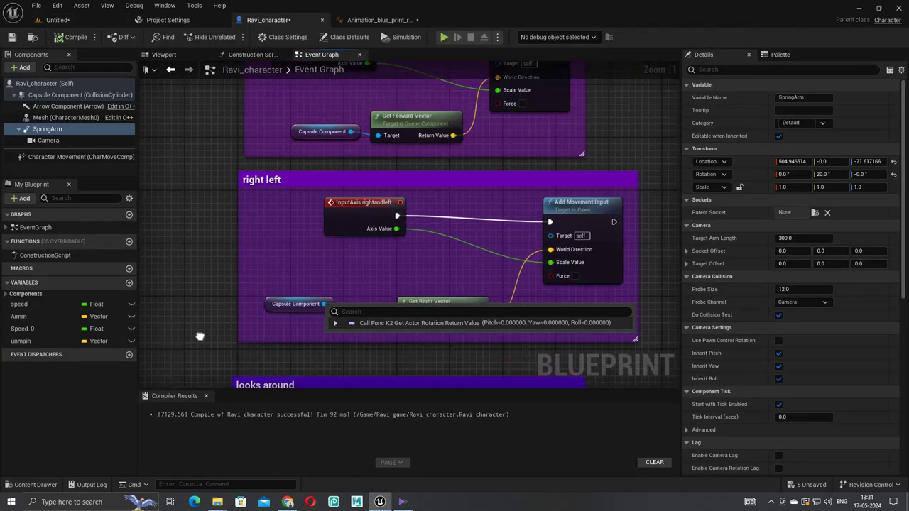
right_click_drag(288, 185, 291, 317)
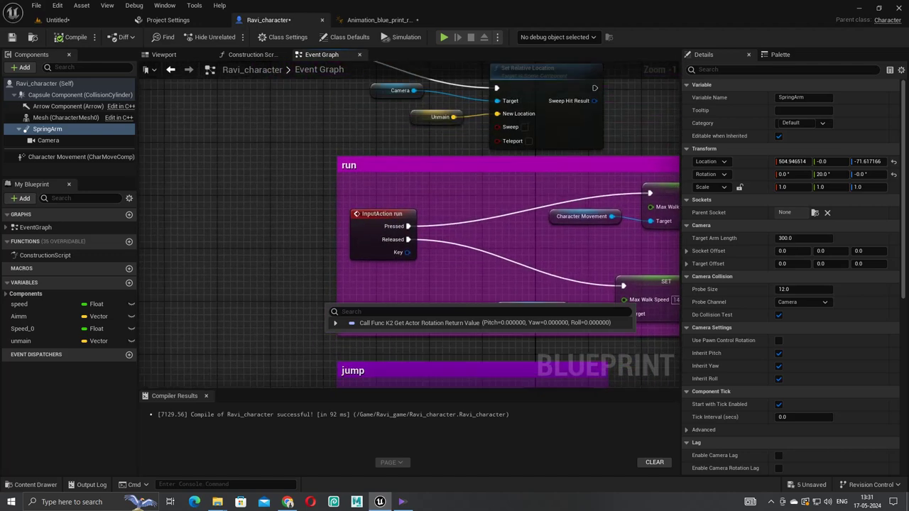
mouse_move(294, 215)
right_mouse_down()
mouse_move(299, 369)
mouse_move(293, 318)
mouse_move(253, 196)
mouse_move(223, 155)
right_mouse_up()
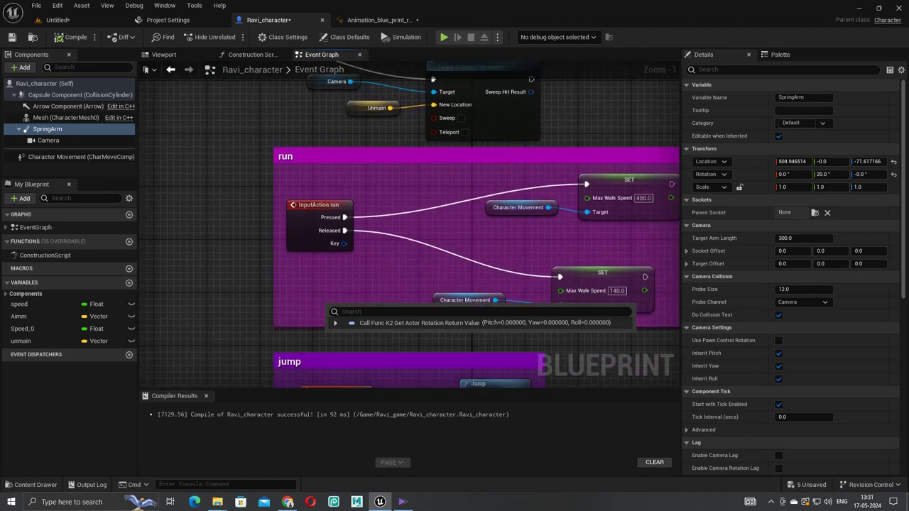
mouse_move(223, 243)
right_mouse_down()
mouse_move(176, 165)
mouse_move(172, 121)
right_mouse_up()
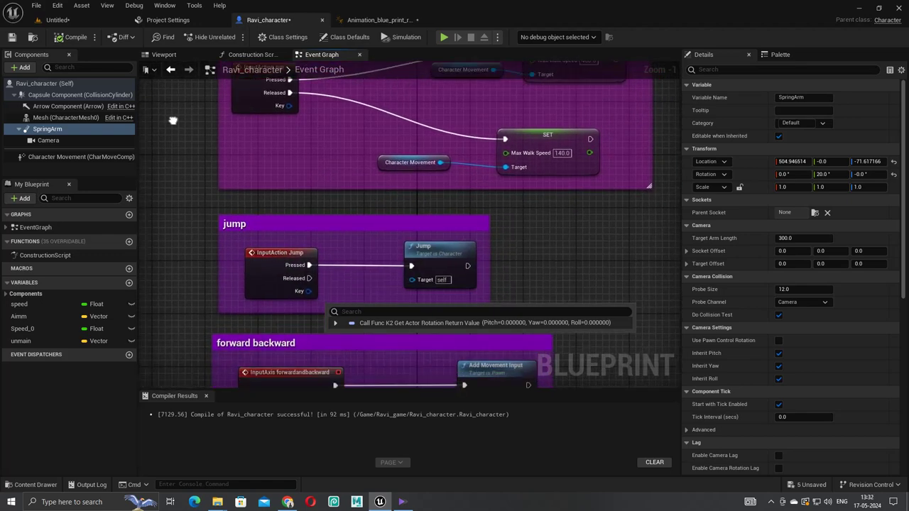
right_click_drag(186, 270, 202, 110)
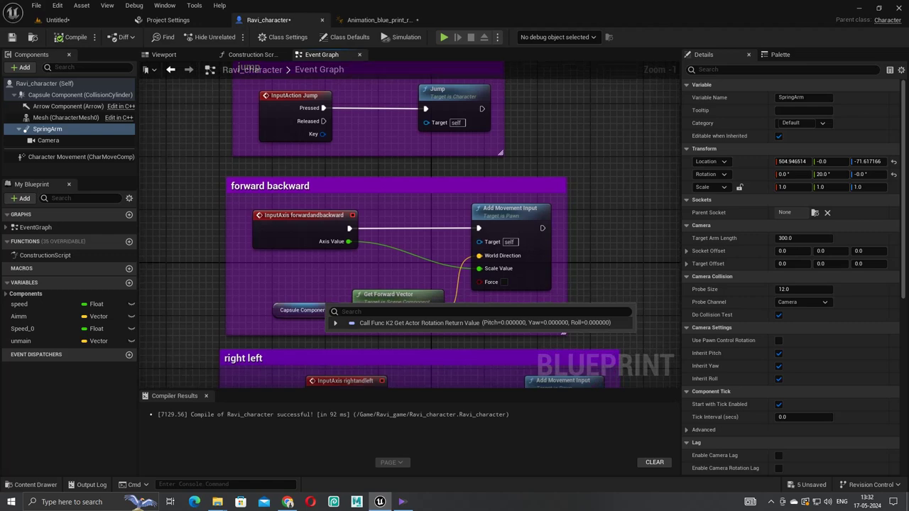
mouse_move(205, 271)
right_mouse_down()
mouse_move(203, 206)
mouse_move(221, 103)
right_mouse_up()
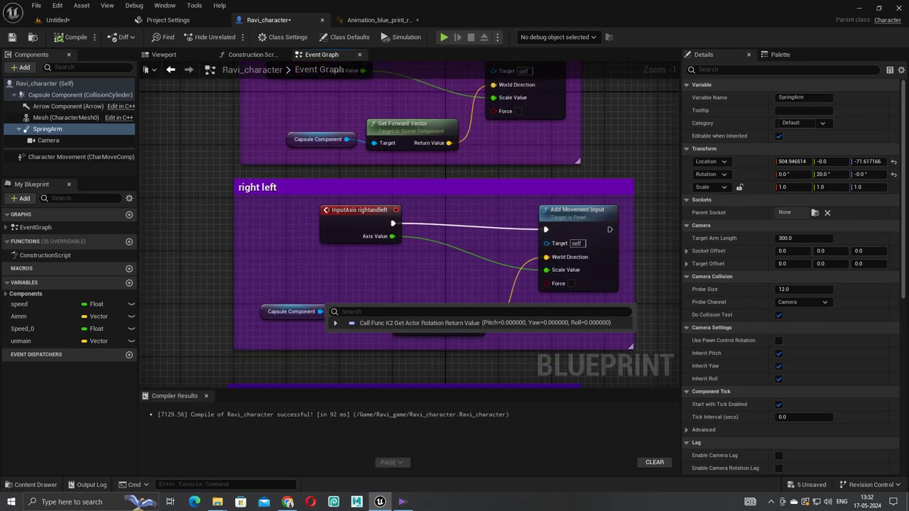
right_click_drag(213, 263, 220, 77)
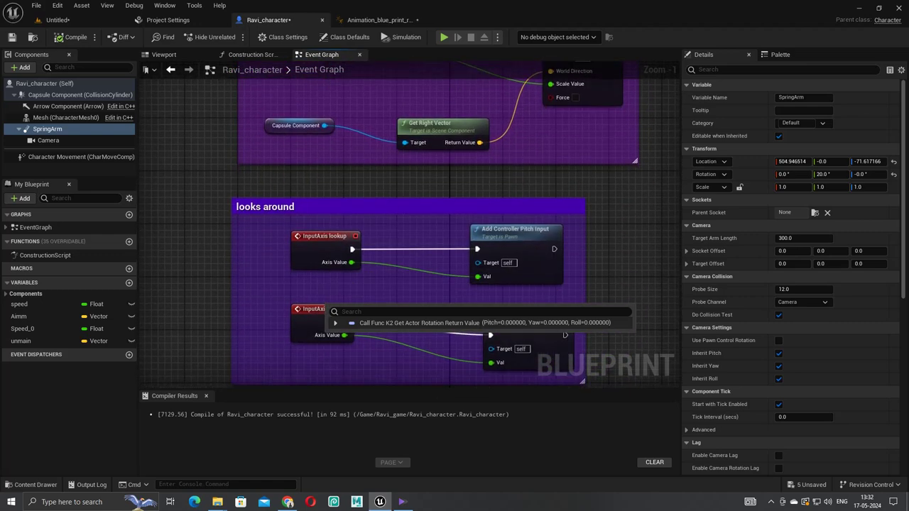
mouse_move(217, 198)
right_mouse_down()
mouse_move(217, 149)
mouse_move(237, 152)
mouse_move(243, 118)
right_mouse_up()
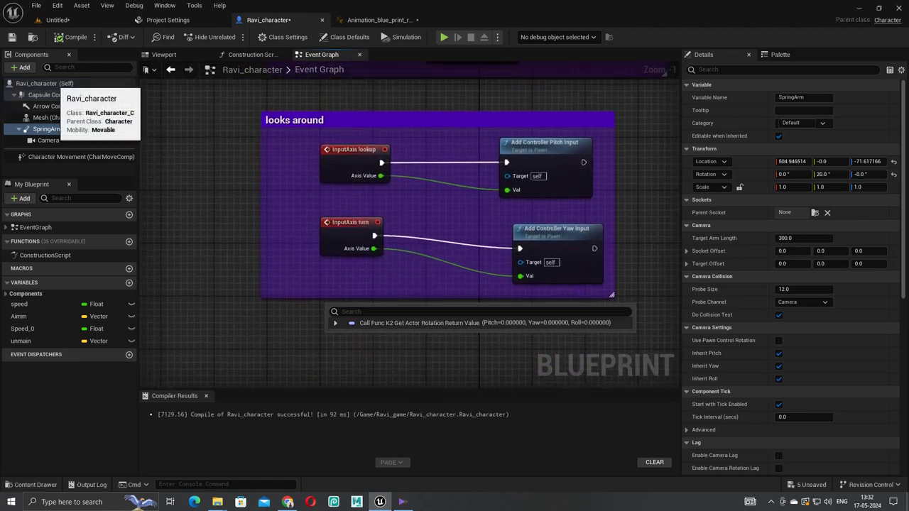
Check the class defaults, keeping Murdock as the mesh, then the Camera, Mesh, SpringArm and movement components.
left_click(49, 83)
left_click(843, 264)
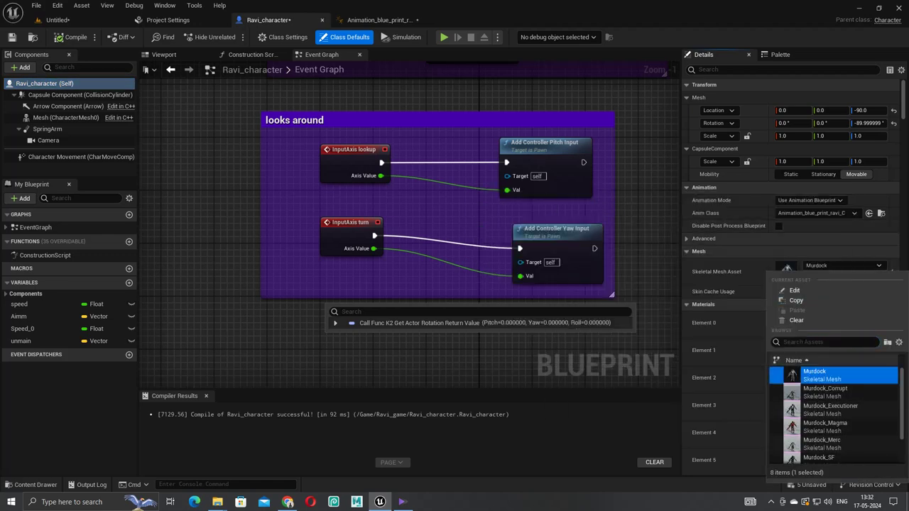
left_click(816, 375)
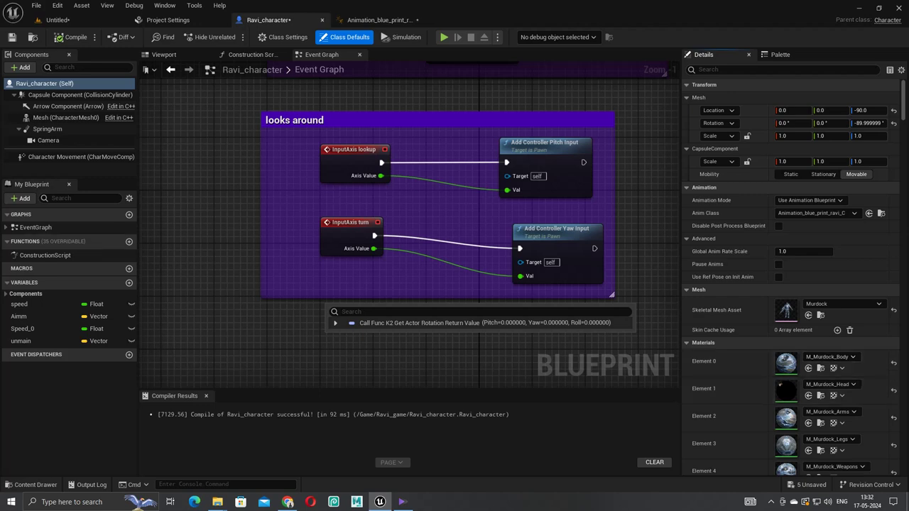
left_click(49, 140)
left_click(64, 117)
left_click(47, 128)
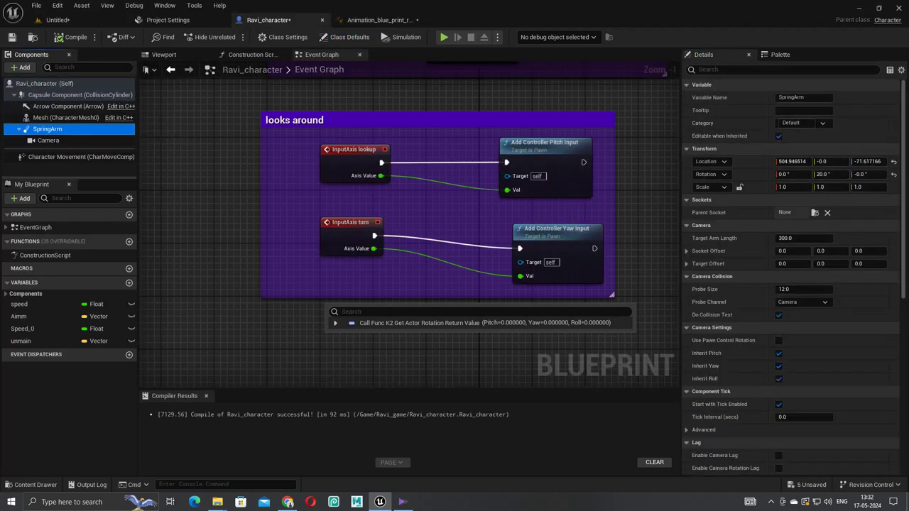
left_click(71, 157)
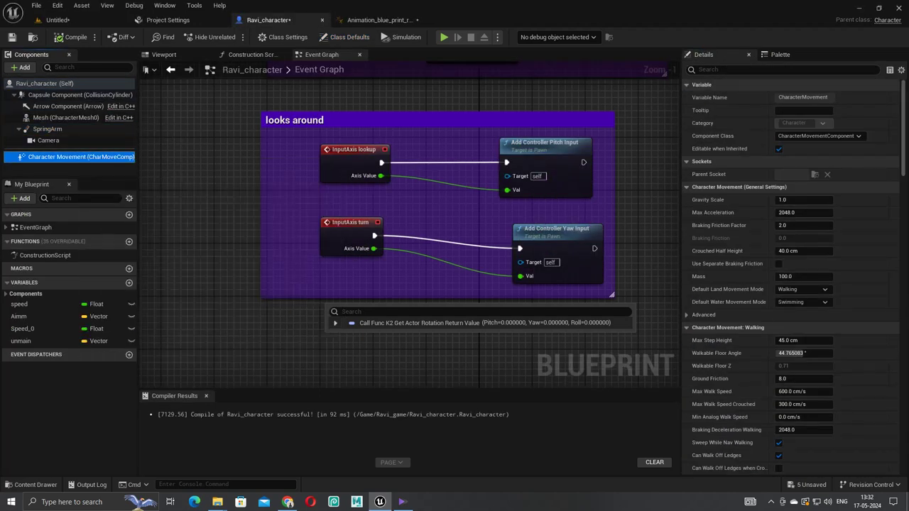
Inspect the speed, Aimm, Speed_0 and unmain vector variables, then pan the animation blueprint's Event Graph.
left_click(19, 304)
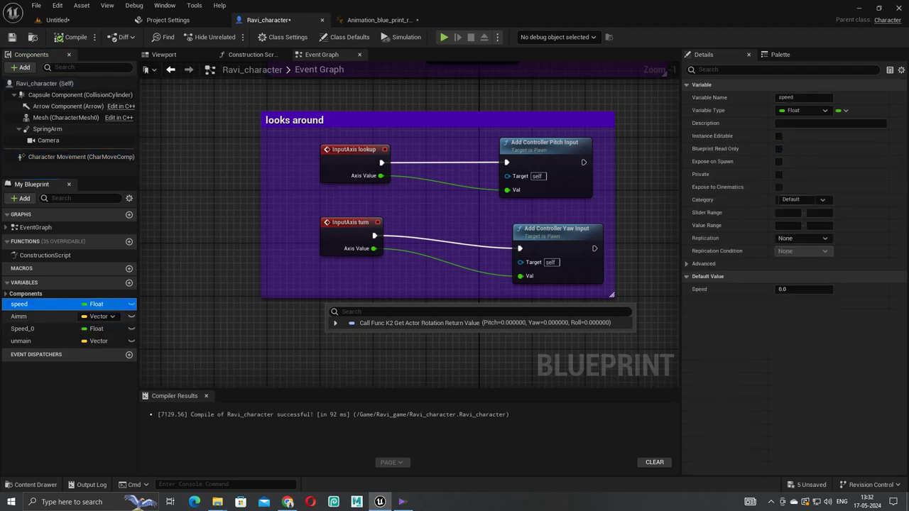
left_click(18, 317)
left_click(22, 328)
left_click(20, 340)
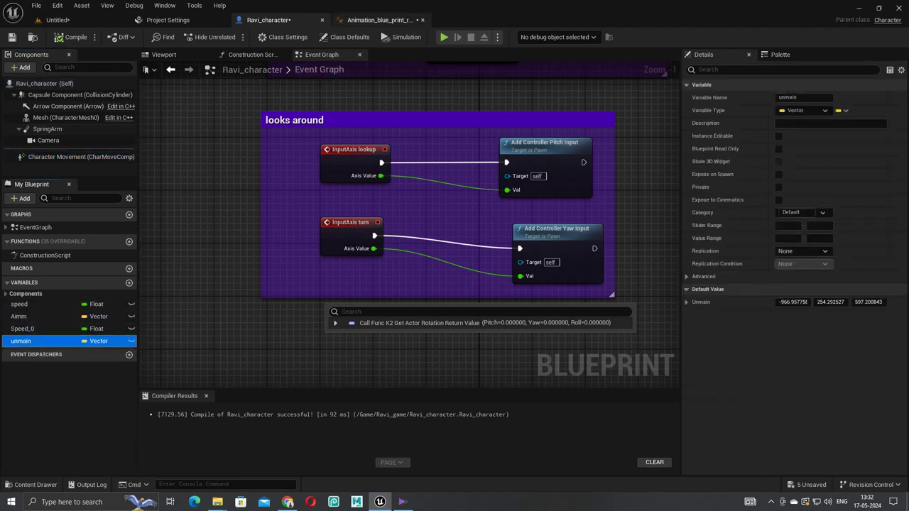
left_click(377, 20)
right_click_drag(554, 213, 234, 213)
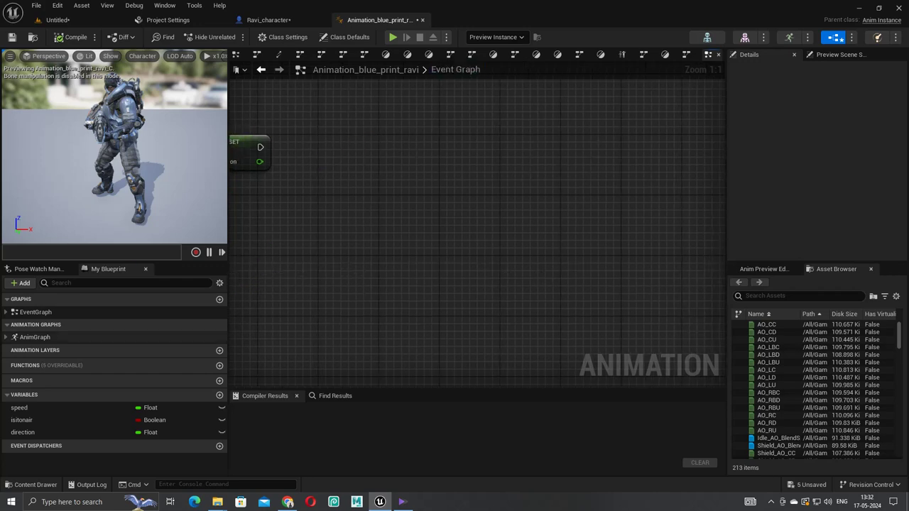
Open the AnimGraph's movement state machine and look inside the idle and walking/running states.
left_click(35, 337)
left_click(36, 311)
left_click(34, 337)
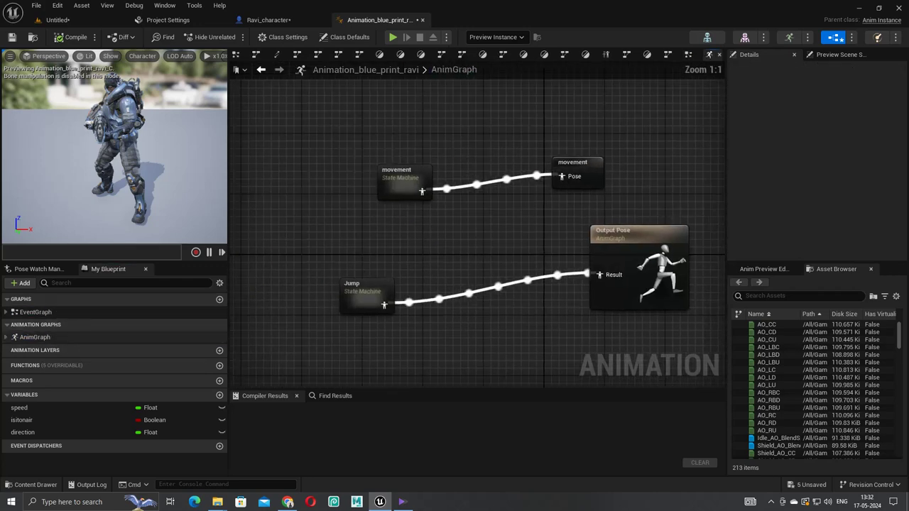
double_click(426, 191)
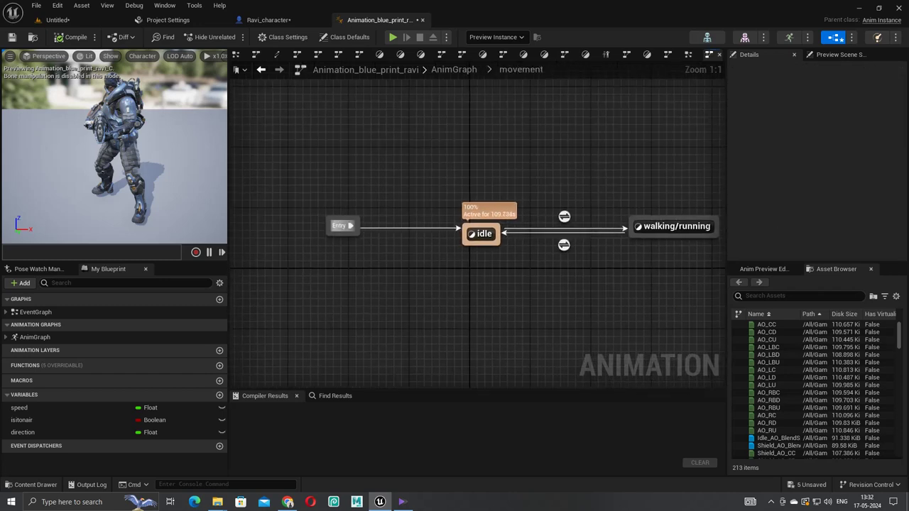
double_click(484, 234)
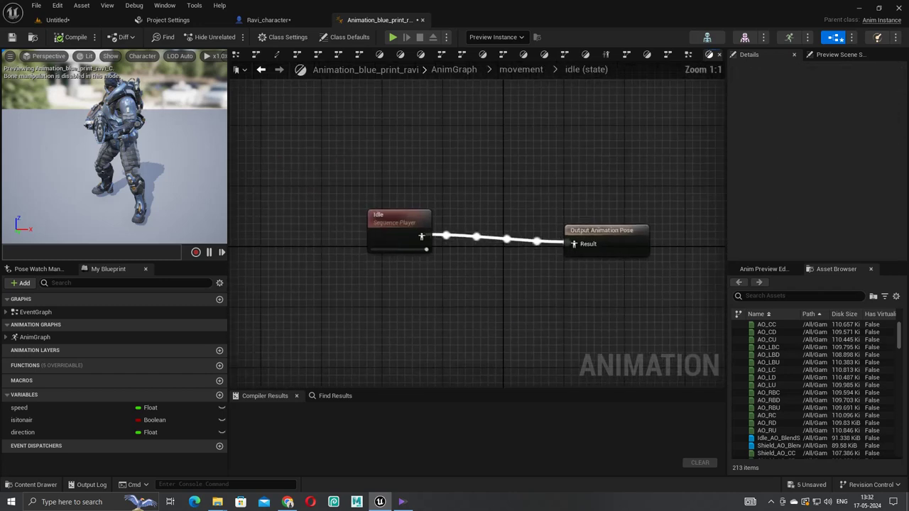
left_click(520, 69)
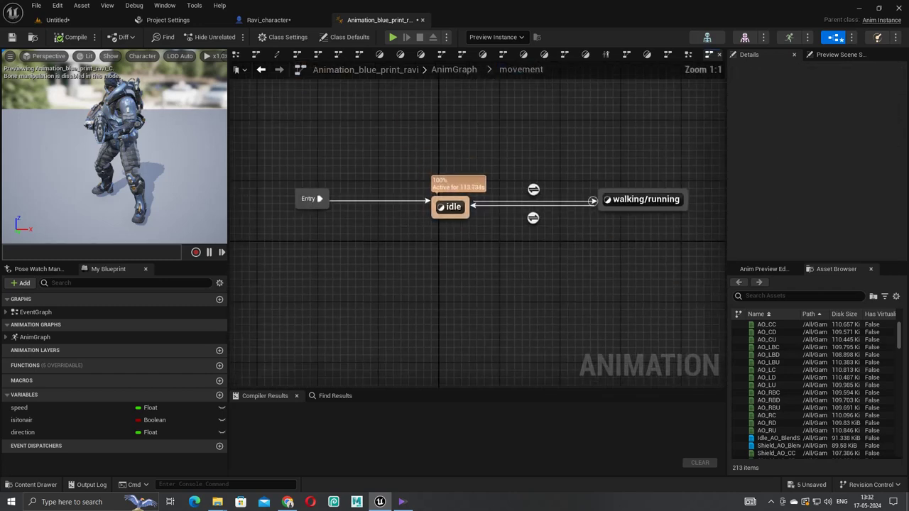
double_click(660, 226)
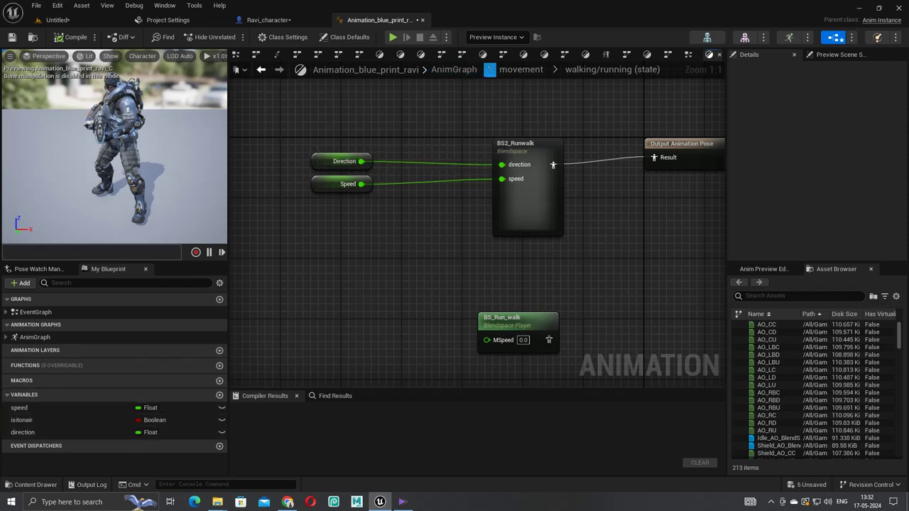
left_click(522, 69)
View the walking/running-to-idle and idle-to-walking/running transition rules.
double_click(562, 244)
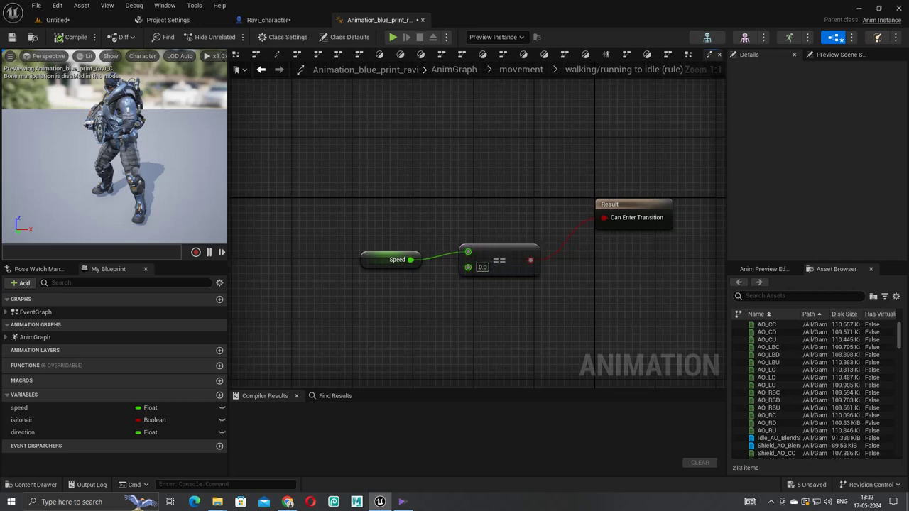
left_click(521, 69)
double_click(562, 215)
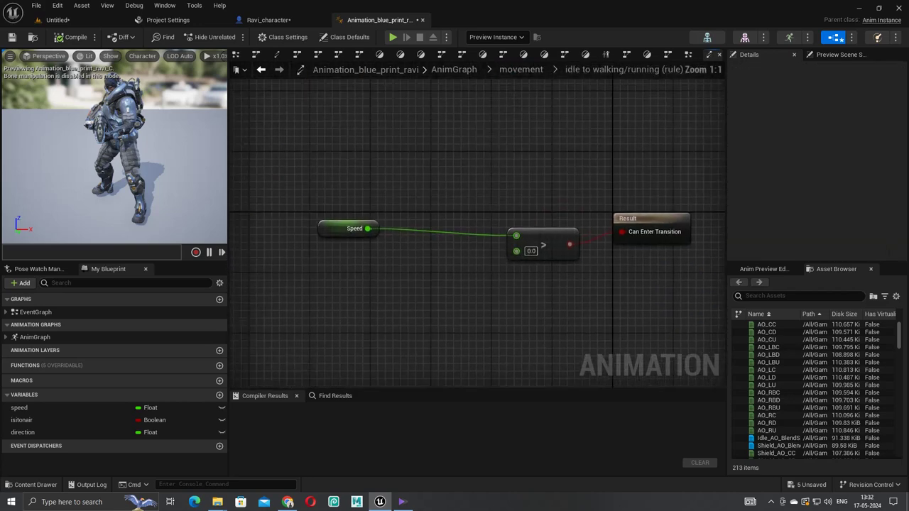
key("Escape")
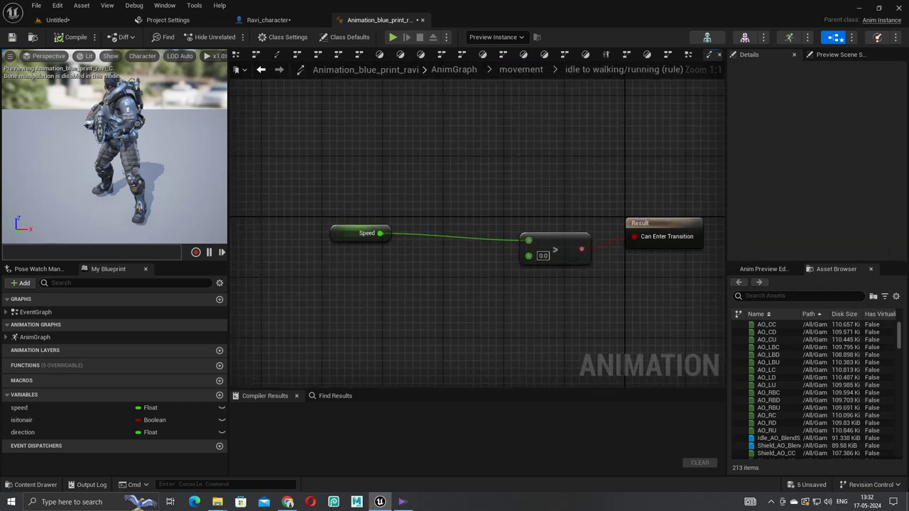
left_click(522, 70)
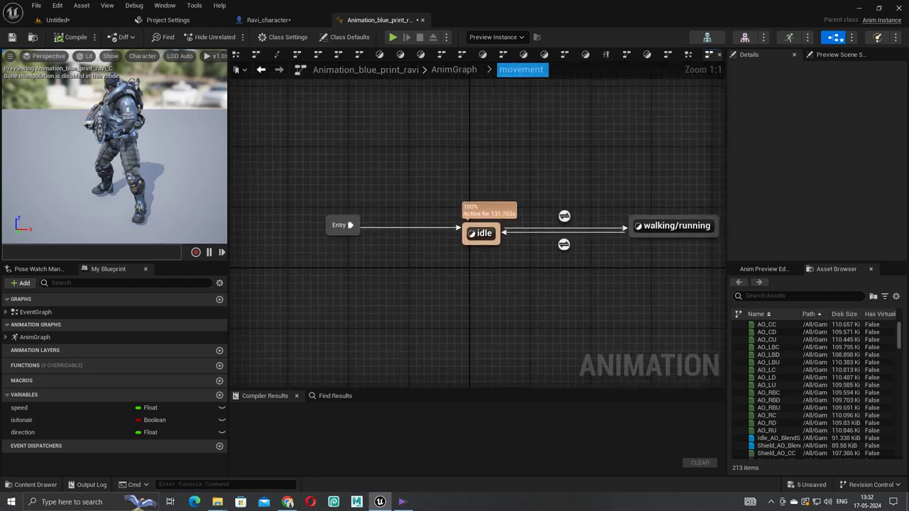
left_click(454, 70)
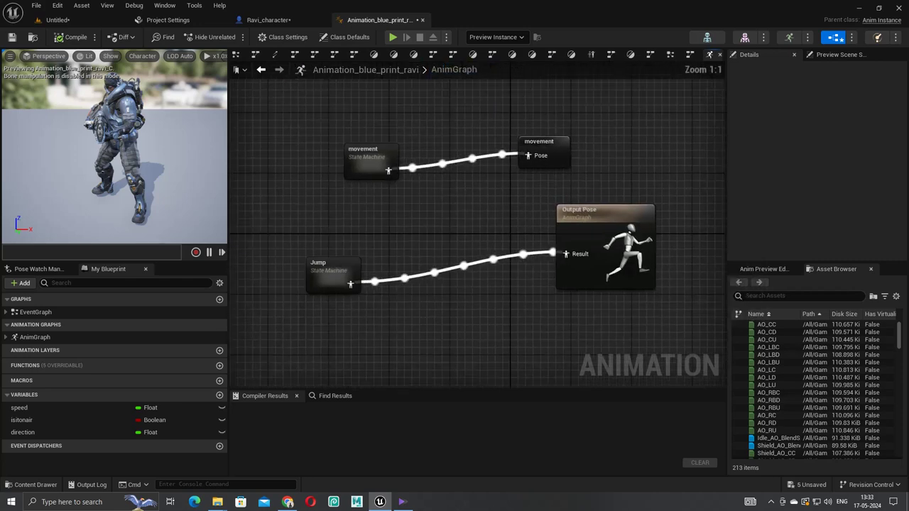
double_click(384, 302)
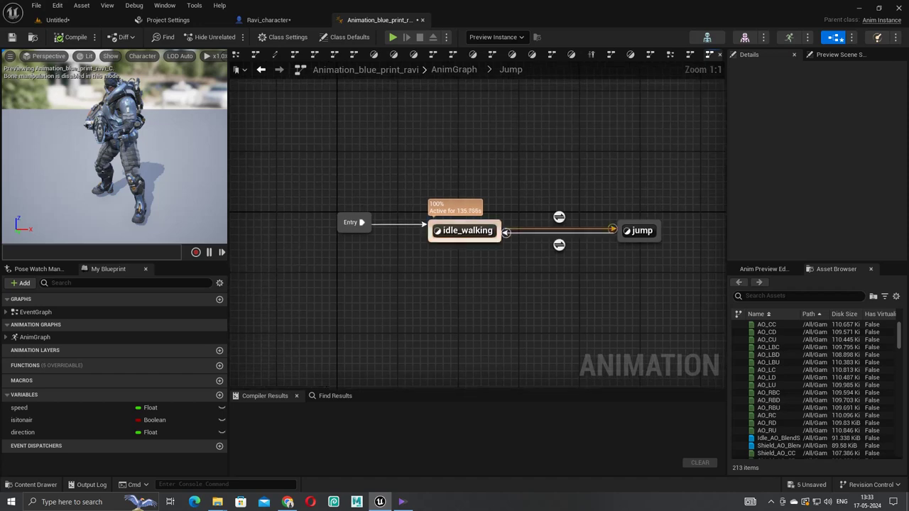
double_click(559, 217)
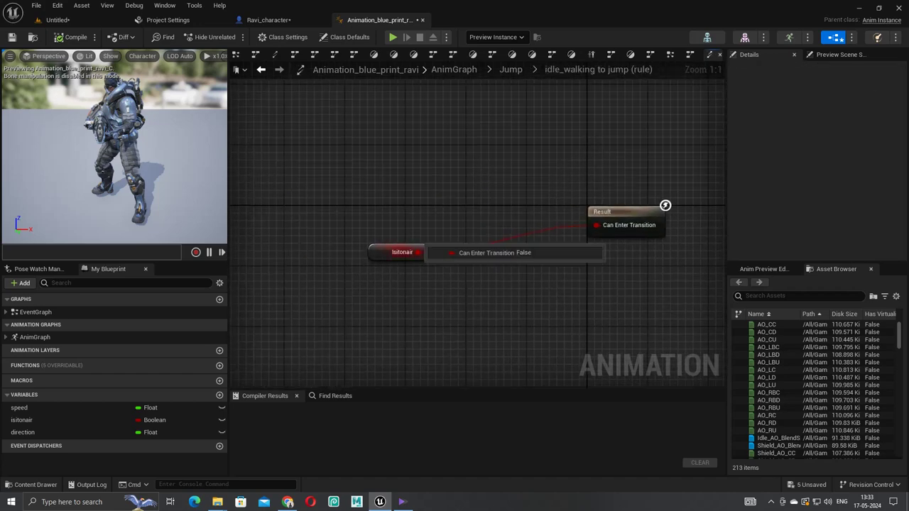
left_click(43, 420)
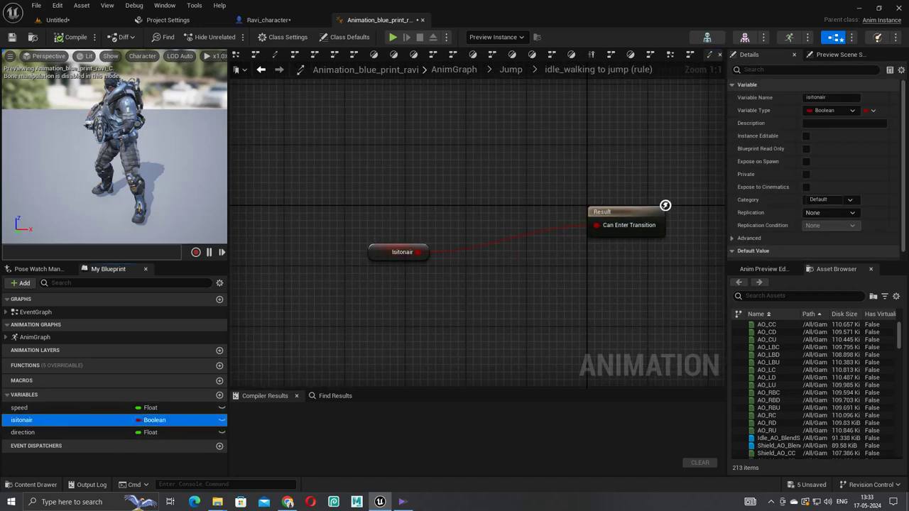
left_click(510, 69)
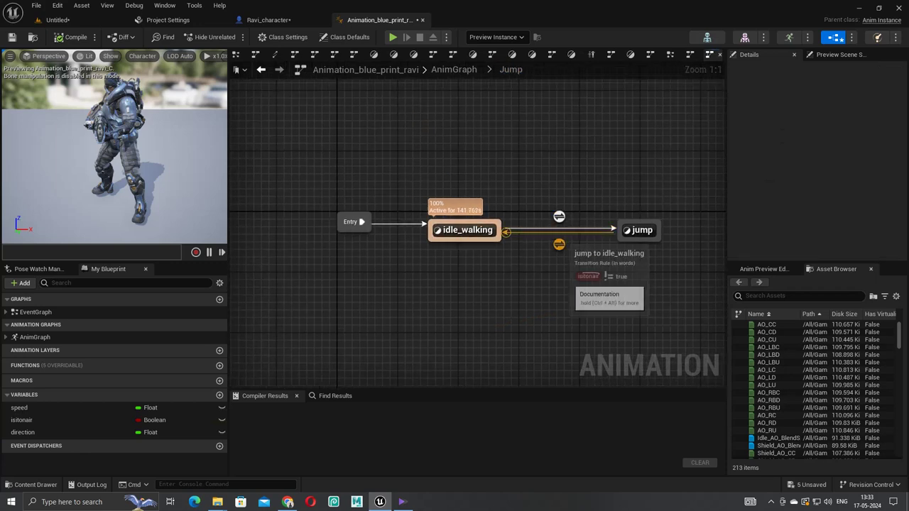
double_click(559, 245)
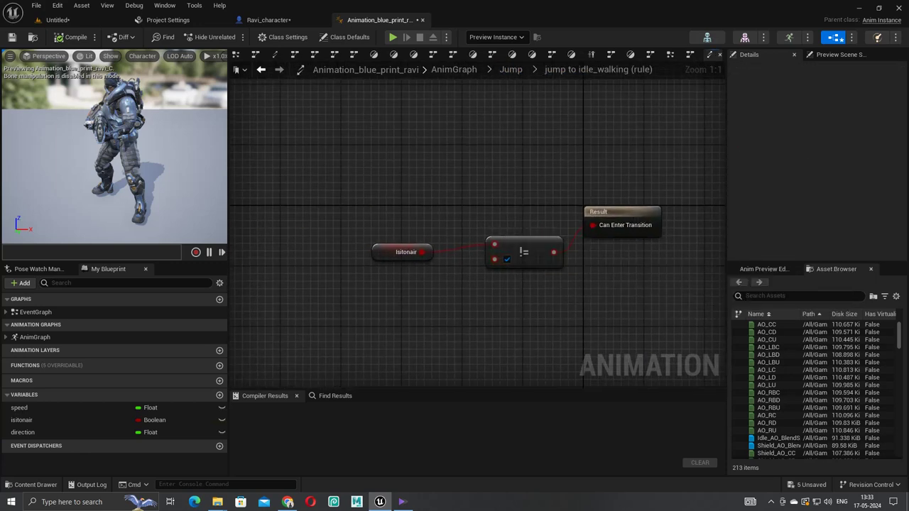
left_click(510, 69)
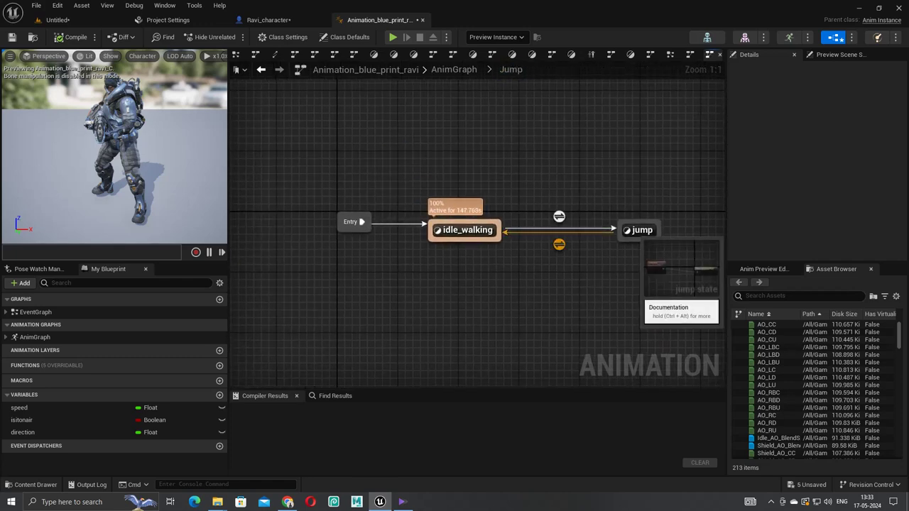
double_click(641, 228)
left_click(510, 69)
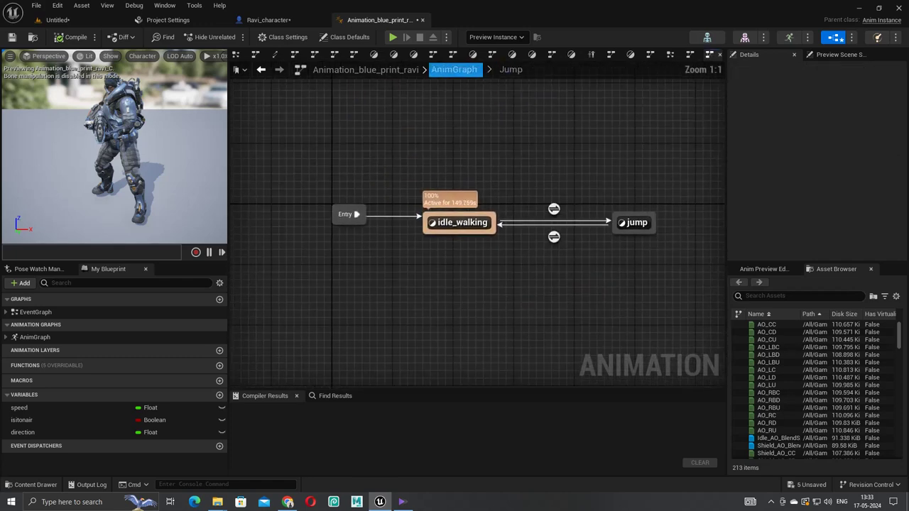
left_click(454, 69)
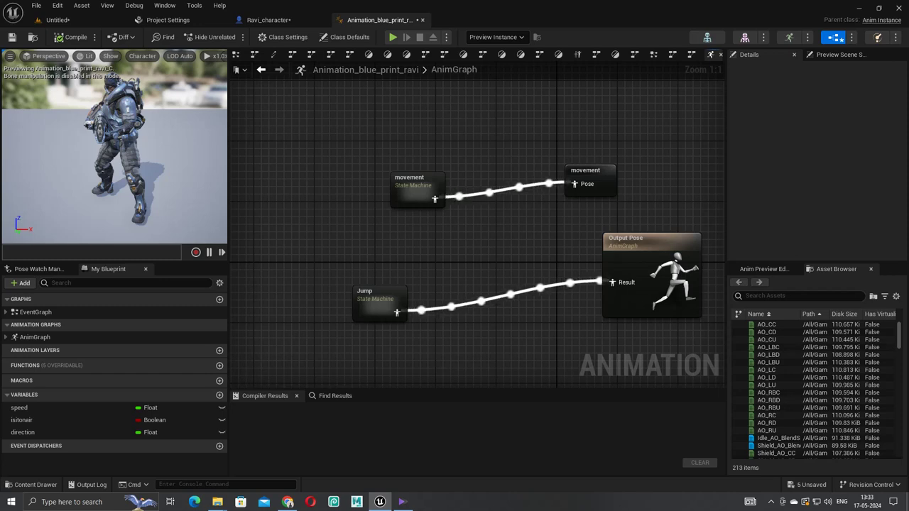
Switch to Ravi_character, compile it, and start a Standalone Game preview.
left_click(298, 20)
mouse_move(257, 121)
right_mouse_down()
mouse_move(253, 147)
mouse_move(340, 260)
right_mouse_up()
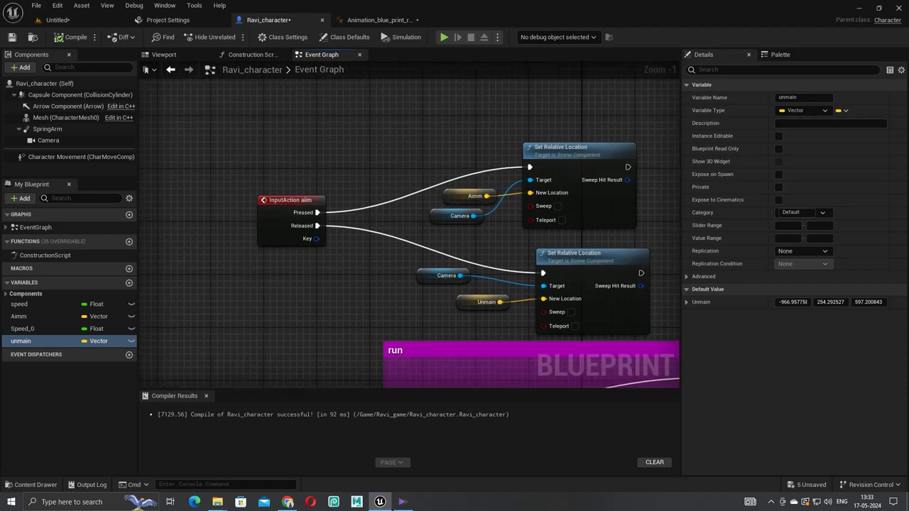
left_click(74, 37)
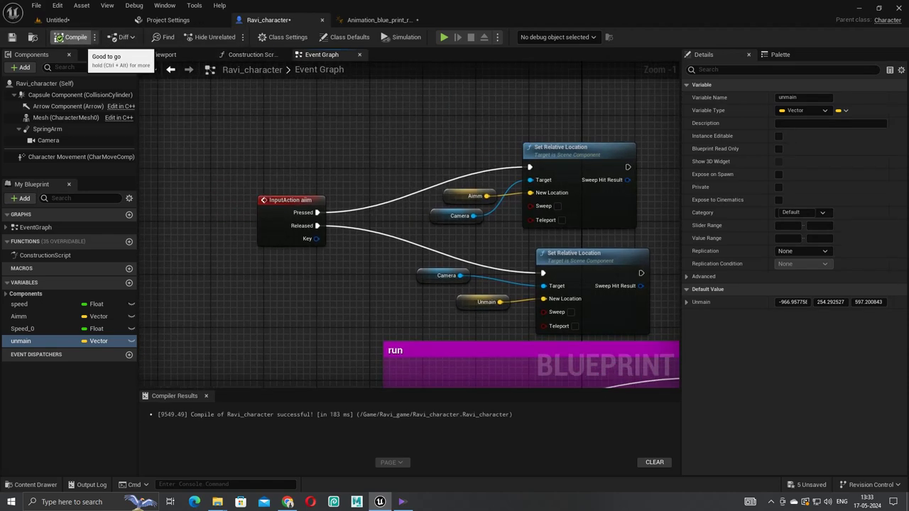
left_click(444, 37)
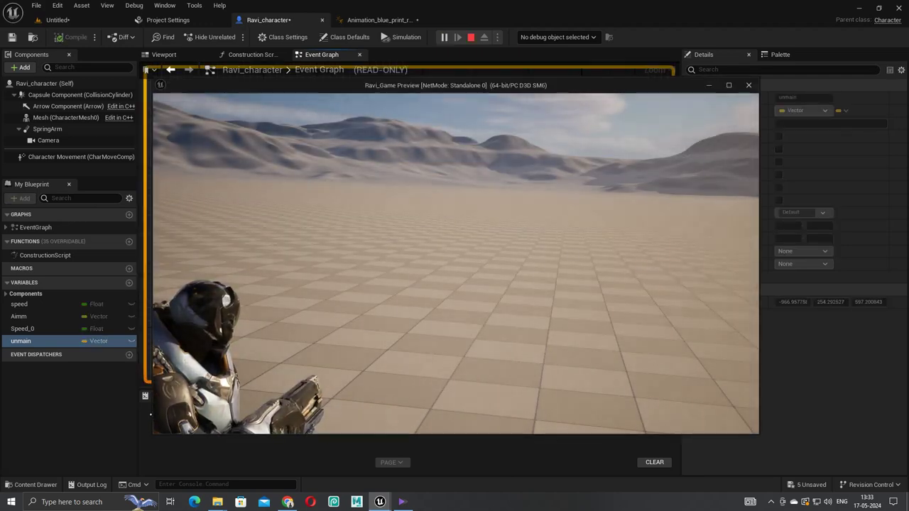
Run forward with W, jump twice with Space, run back and forth with S and W, then quit with Escape.
key("w")
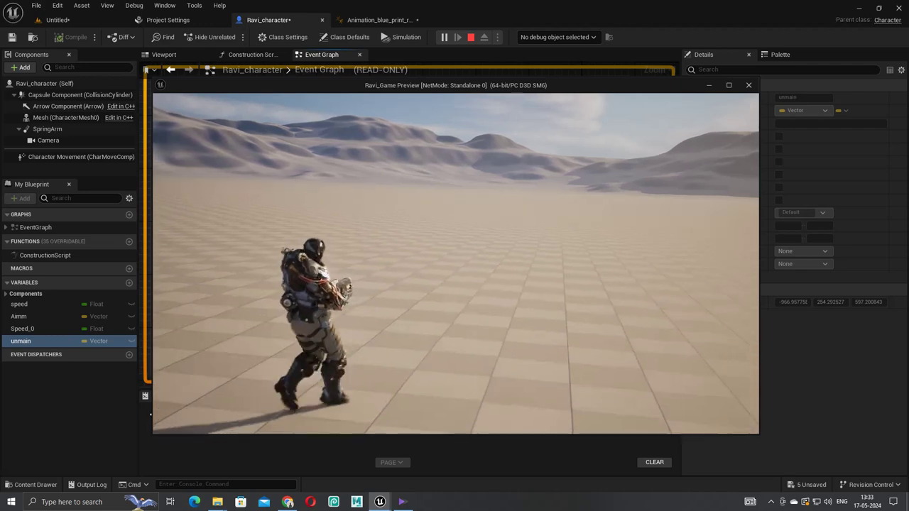
key("space")
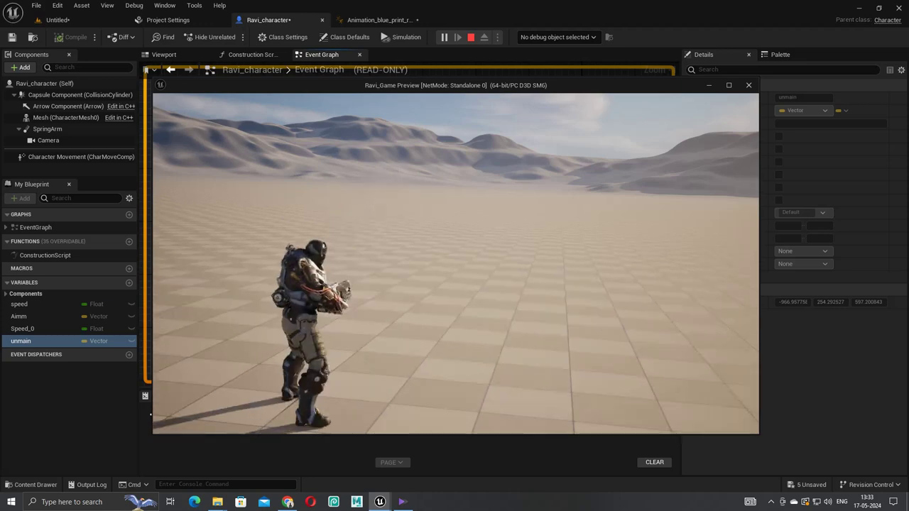
key("space")
key("s")
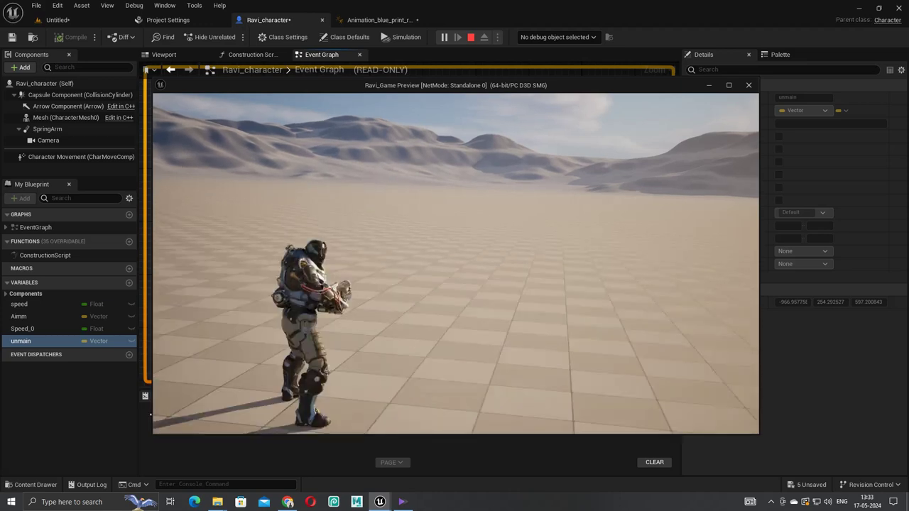
key("w")
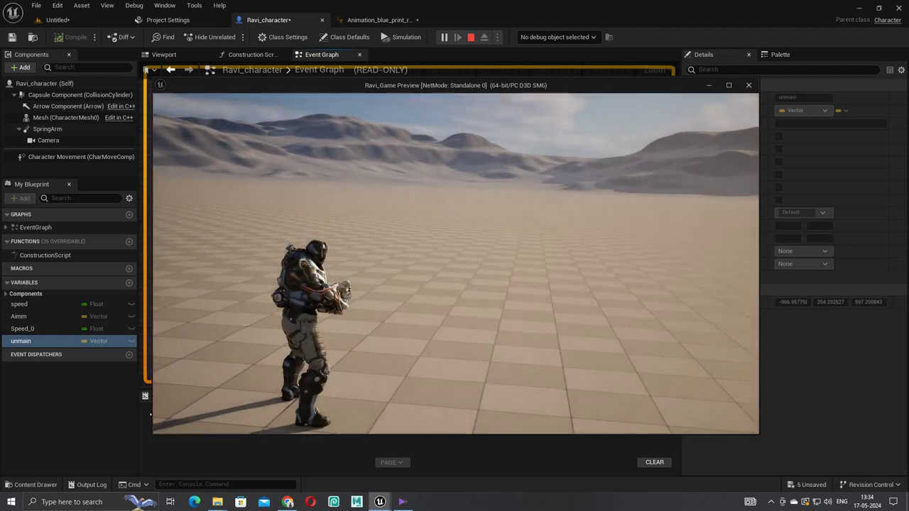
key("Escape")
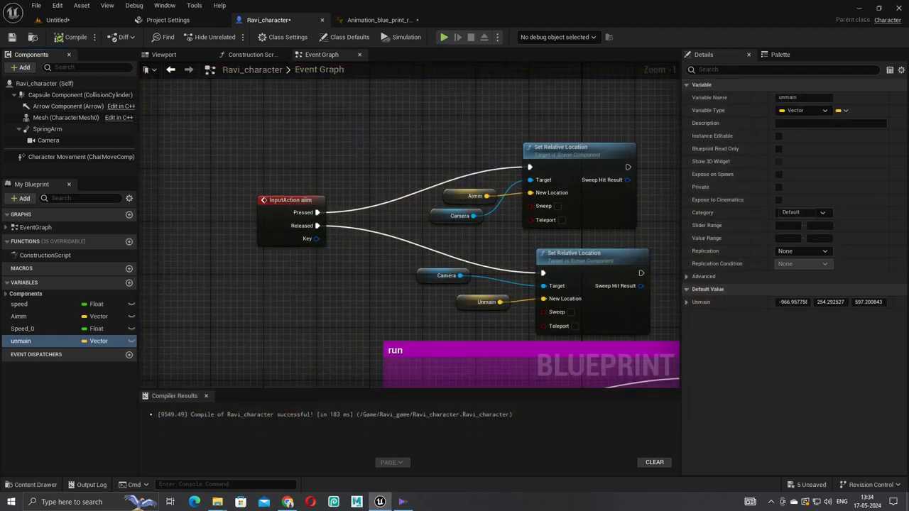
left_click(401, 501)
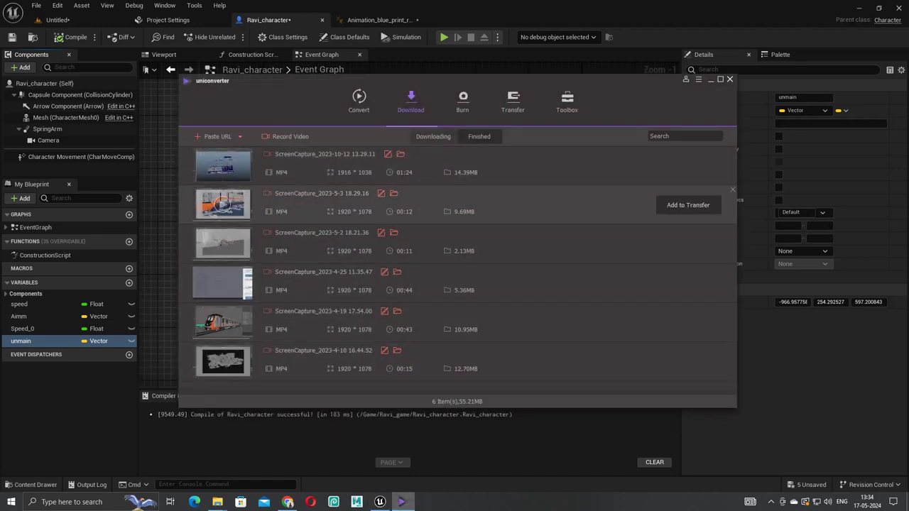
key("alt+Tab")
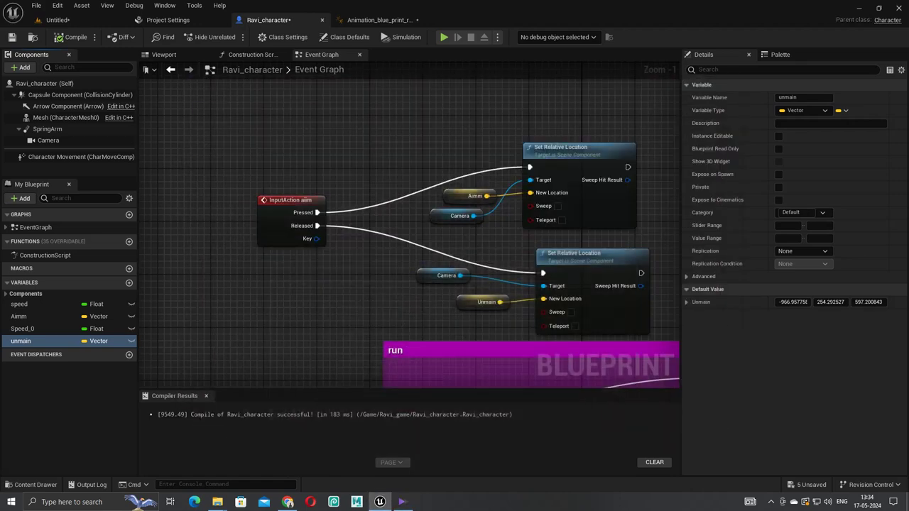